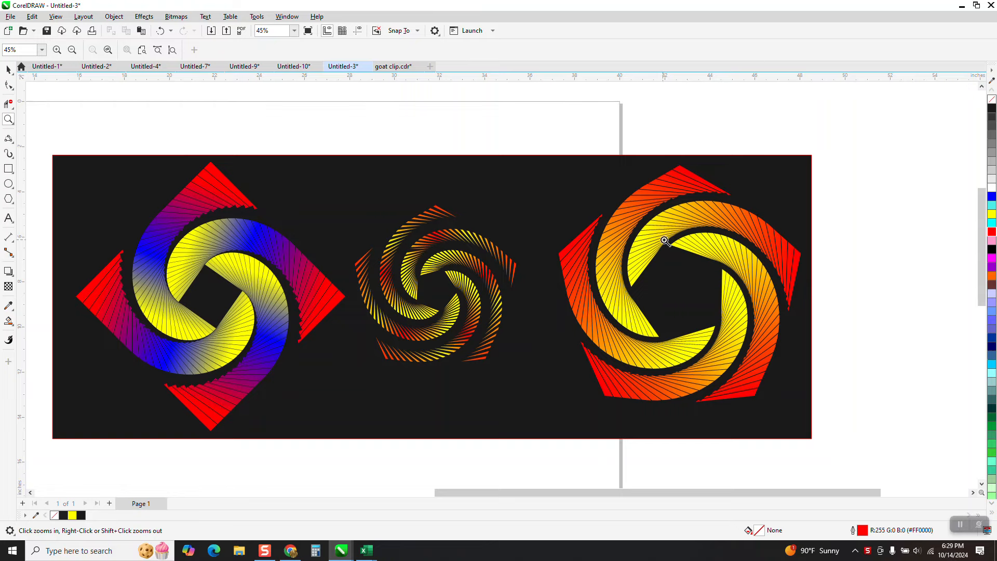
# Step: Move the black panel with the three spiral designs to beyond the page's upper right corner and deselect it
pyautogui.rightClick(558, 262)
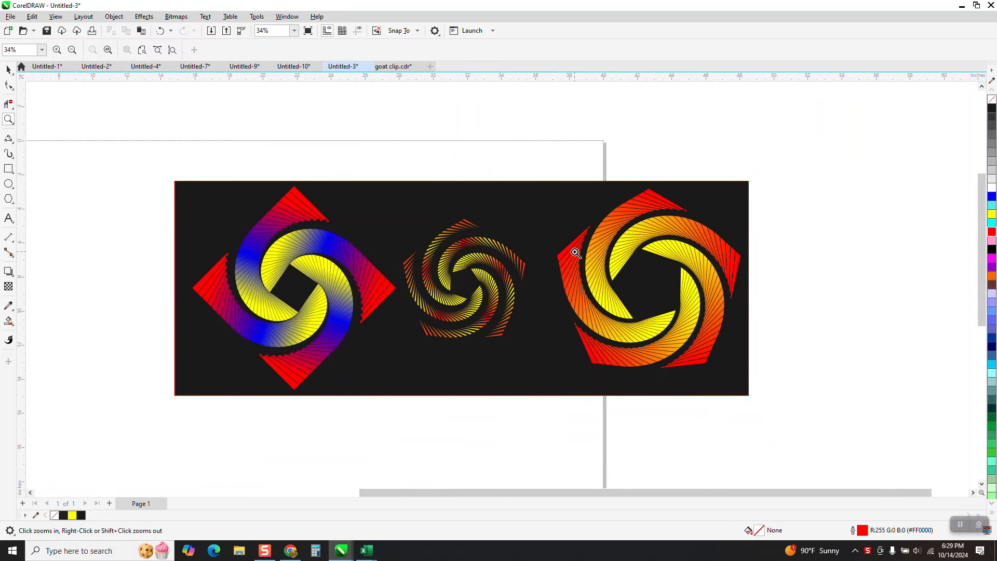
pyautogui.click(8, 70)
pyautogui.moveTo(294, 195); pyautogui.dragTo(740, 357)
pyautogui.moveTo(505, 273); pyautogui.dragTo(706, 171)
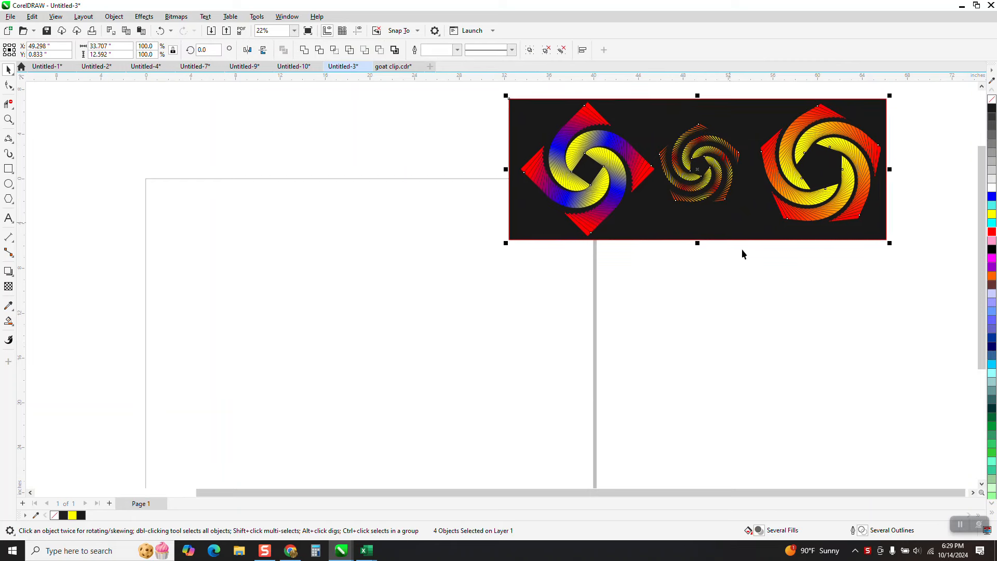
pyautogui.click(749, 297)
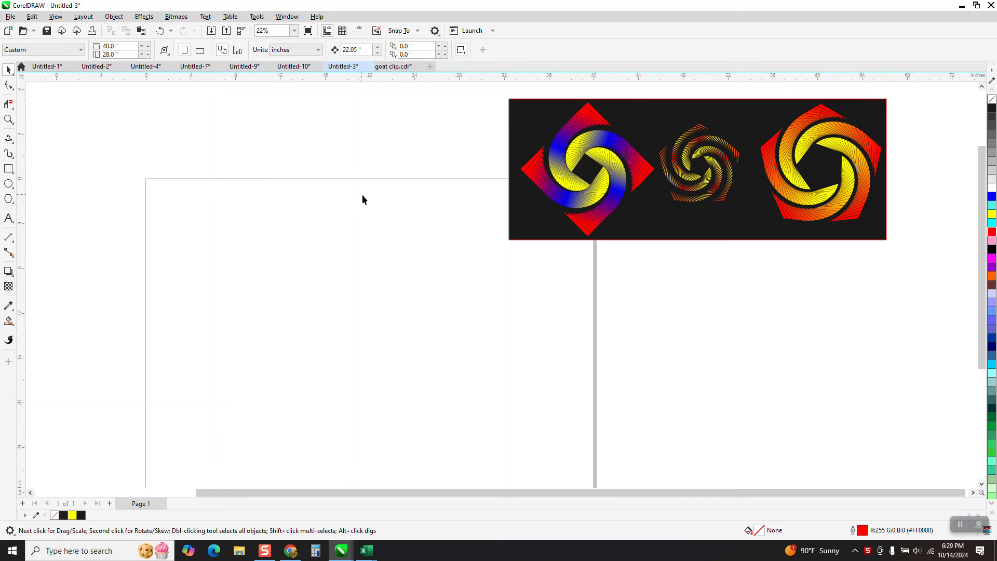
# Step: Draw a six-sided polygon about 13.7 by 15.8 inches and center it on the page
pyautogui.click(15, 190)
pyautogui.click(14, 202)
pyautogui.click(42, 198)
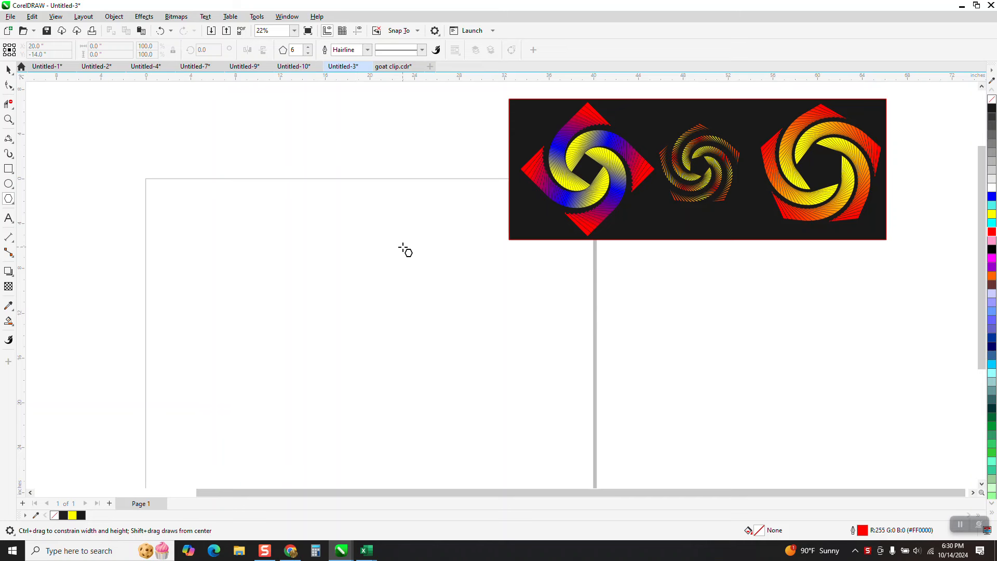
pyautogui.moveTo(417, 245); pyautogui.dragTo(356, 416)
pyautogui.press('p')
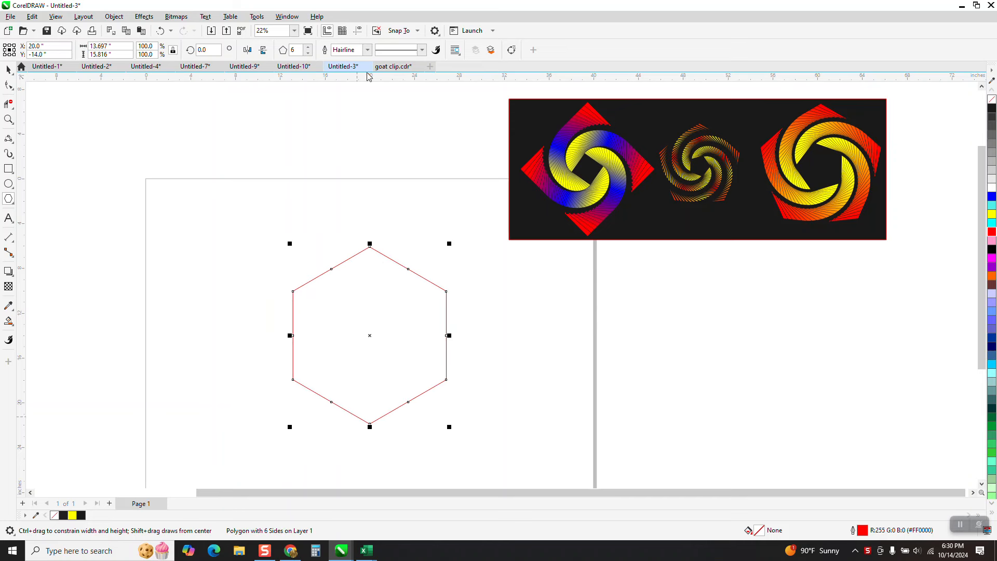
# Step: Set the hexagon's outline width to 0.0625 in and convert the outline to an object
pyautogui.click(368, 50)
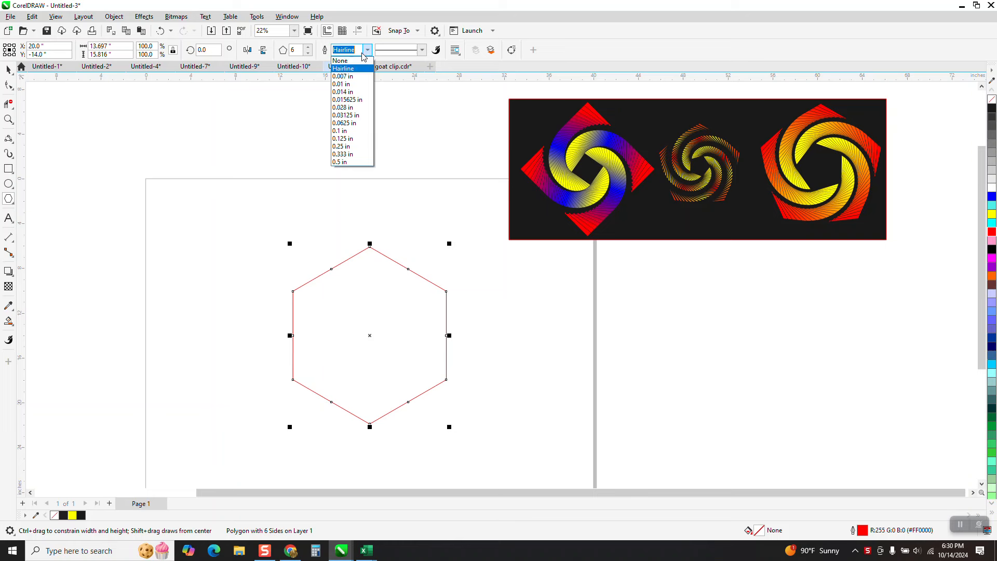
pyautogui.click(347, 115)
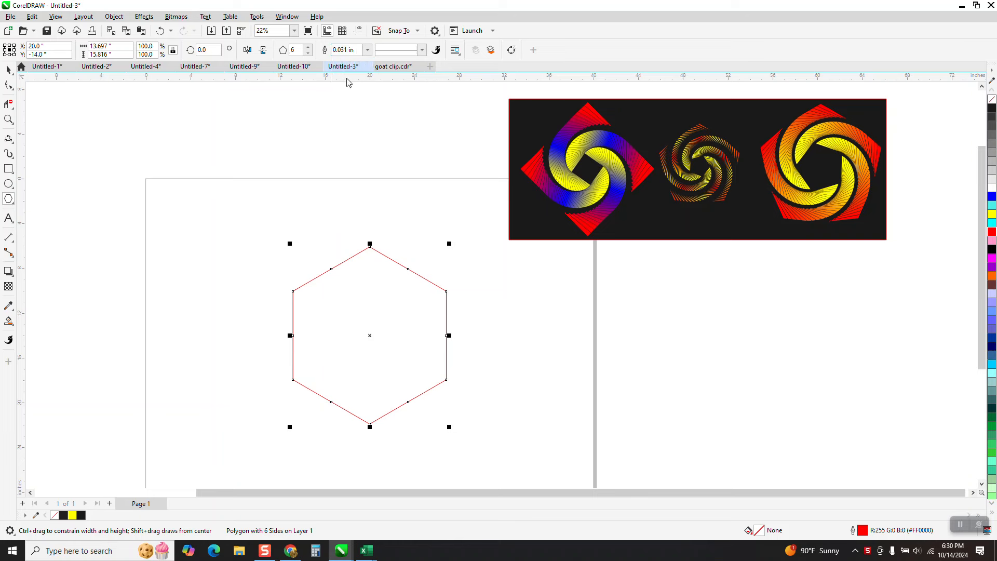
pyautogui.click(368, 50)
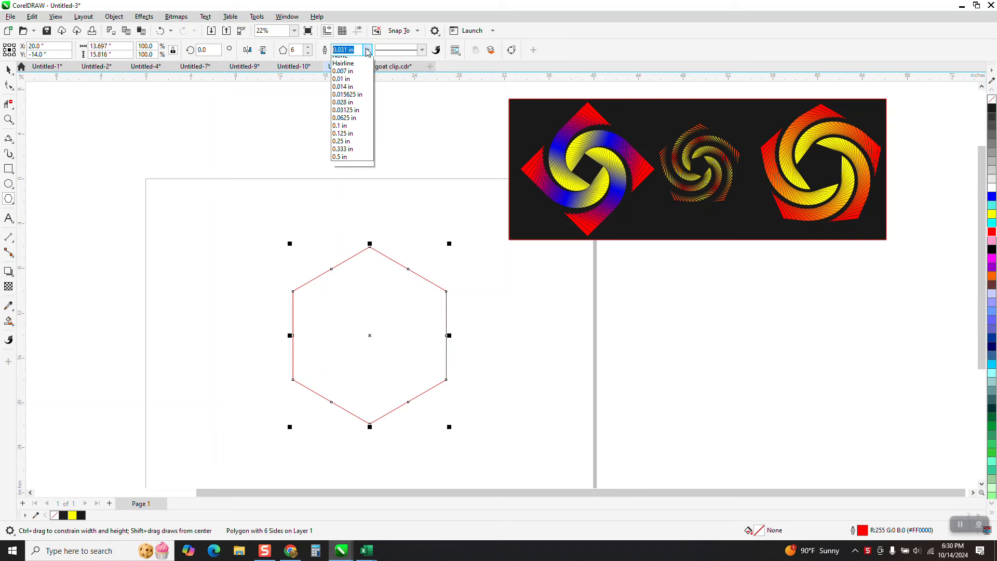
pyautogui.click(347, 118)
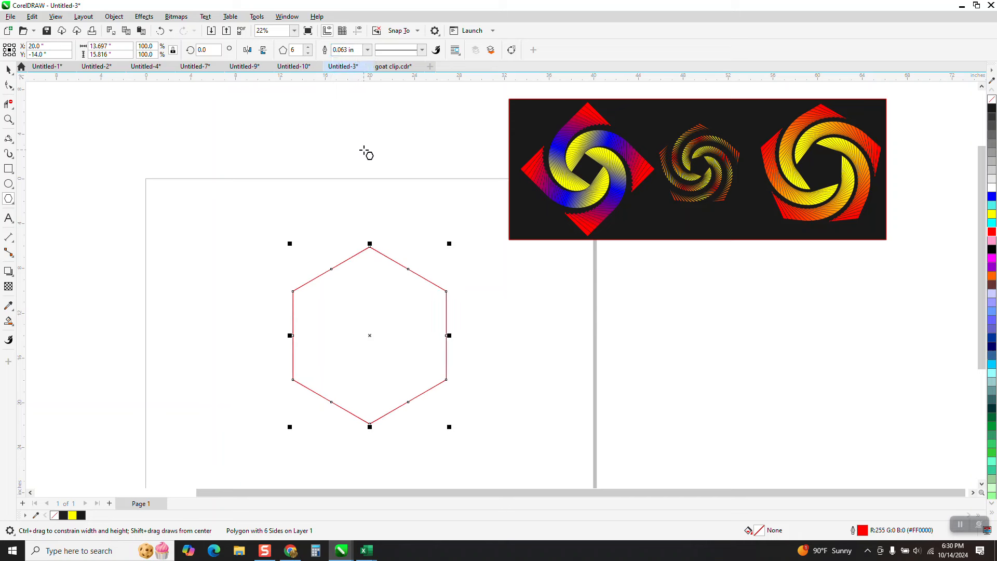
pyautogui.click(114, 17)
pyautogui.click(189, 308)
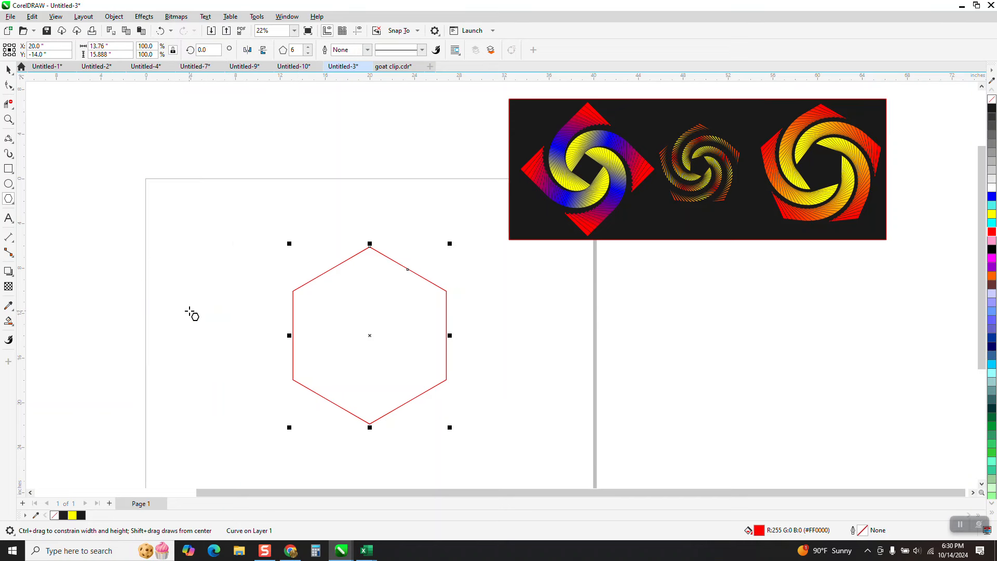
# Step: Create a duplicate of the hexagon ring scaled to 98% and rotated 2 degrees about its center
pyautogui.click(8, 69)
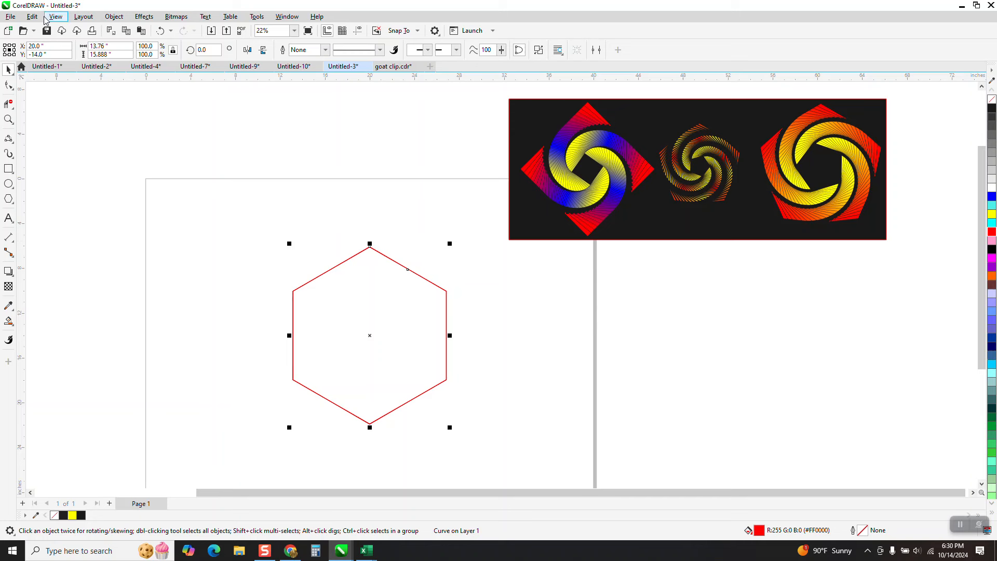
pyautogui.doubleClick(146, 46)
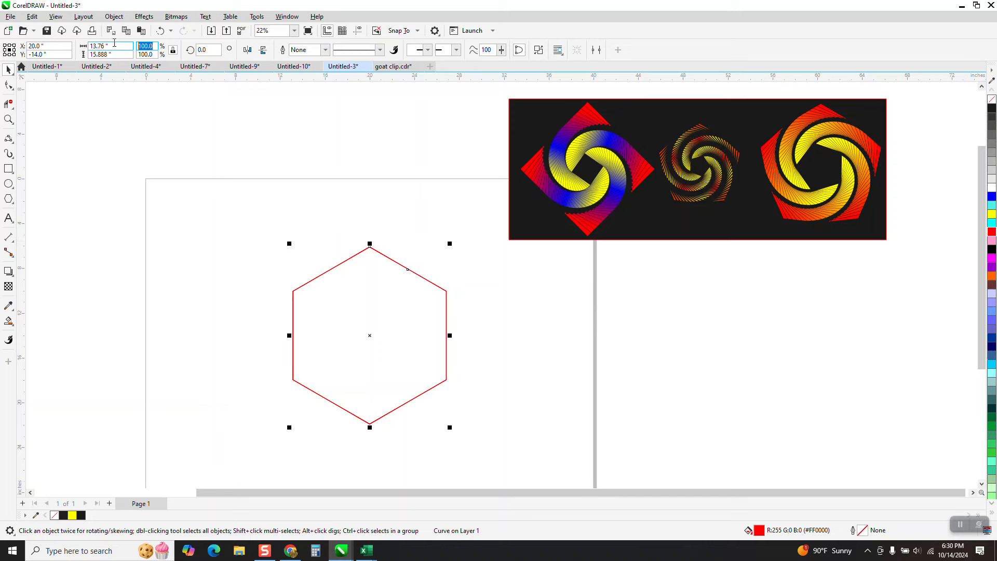
pyautogui.write('9')
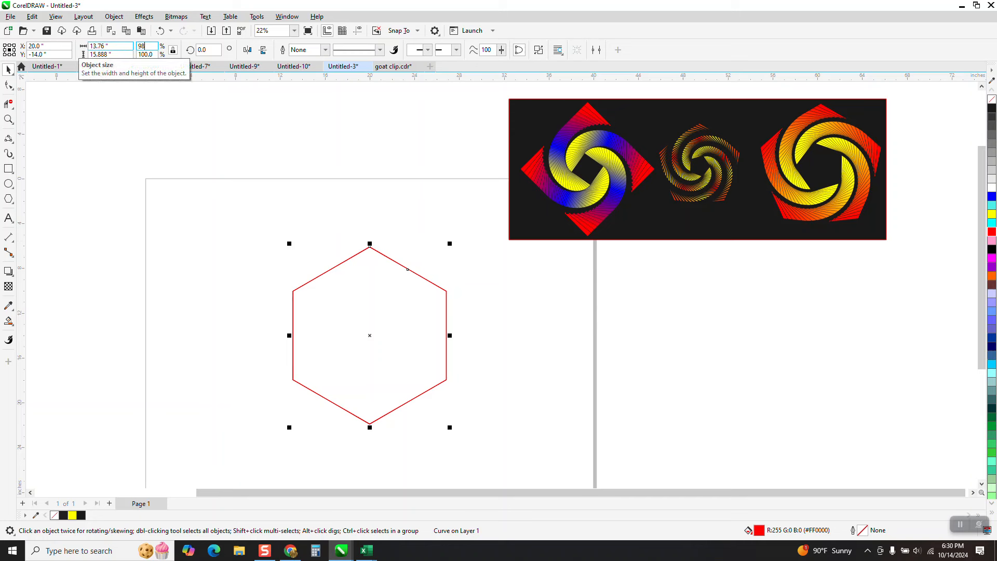
pyautogui.write('8')
pyautogui.press('Return')
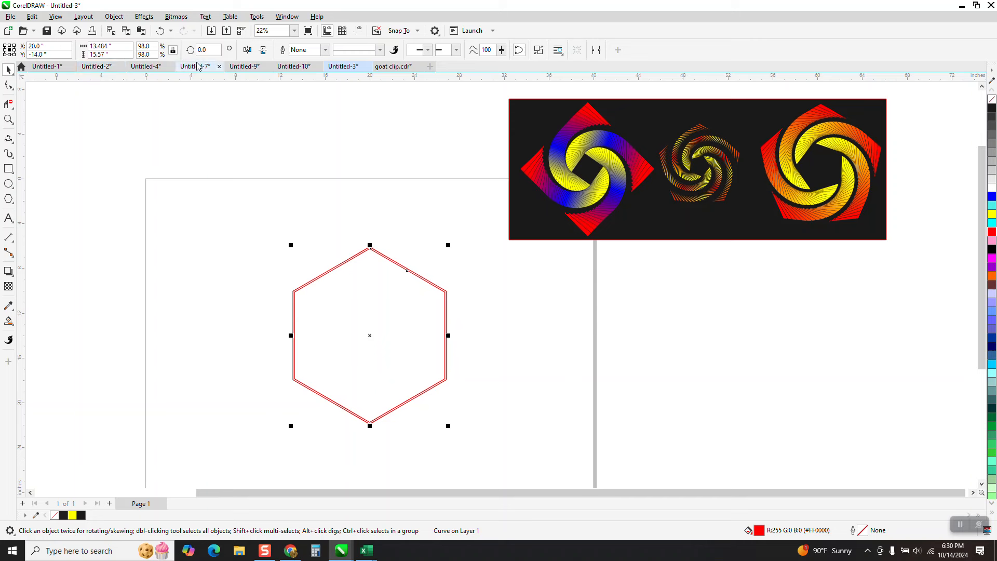
pyautogui.write('2')
pyautogui.press('Return')
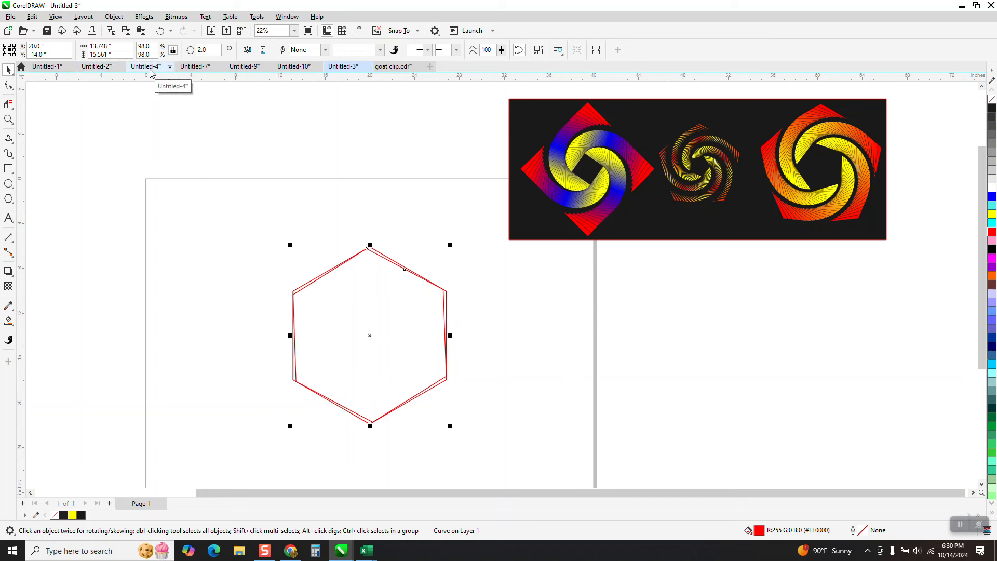
# Step: Repeat the scale-and-rotate duplication until the hexagon rings spiral inward to about 24% of the original size
pyautogui.hotkey('ctrl', 'r')
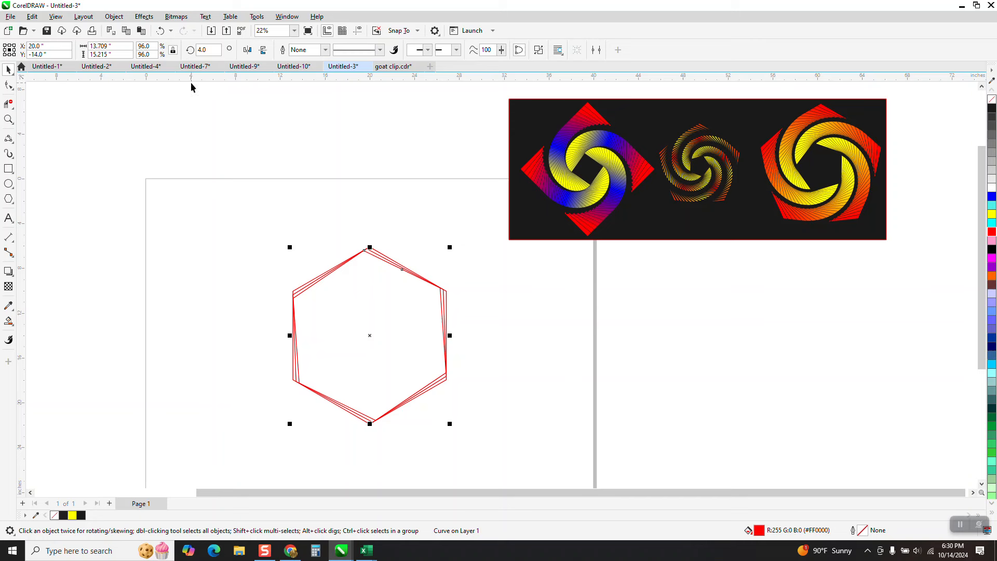
pyautogui.hotkey('ctrl', 'r')
pyautogui.hotkey('ctrl', 'r')
pyautogui.hotkey('ctrl', 'r')
pyautogui.hotkey('ctrl', 'r')
pyautogui.hotkey('ctrl', 'r')
pyautogui.hotkey('ctrl', 'r')
pyautogui.hotkey('ctrl', 'r')
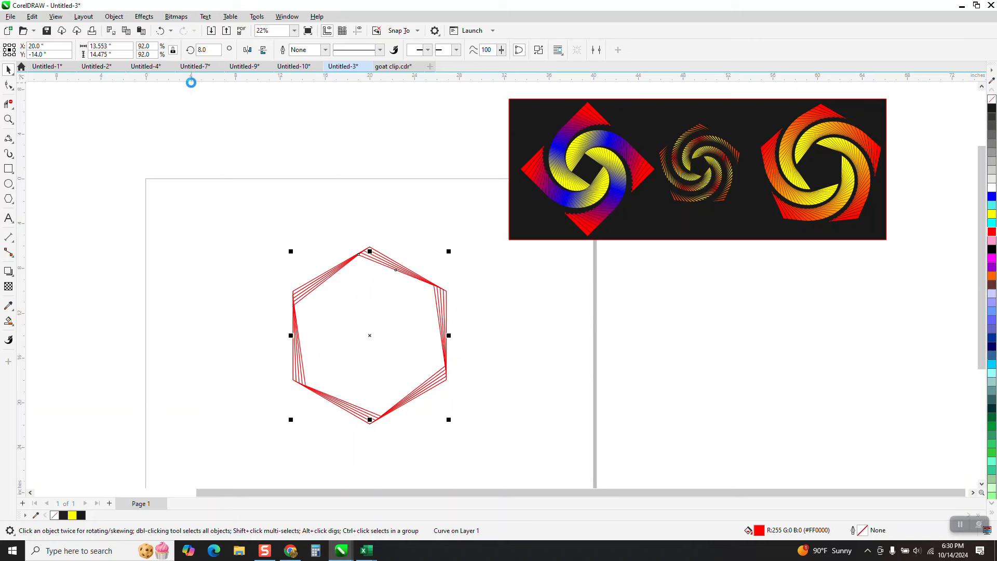
pyautogui.hotkey('ctrl', 'r')
pyautogui.hotkey('ctrl', 'r')
pyautogui.hotkey('ctrl', 'r')
pyautogui.hotkey('ctrl', 'r')
pyautogui.hotkey('ctrl', 'r')
pyautogui.hotkey('ctrl', 'r')
pyautogui.hotkey('ctrl', 'r')
pyautogui.hotkey('ctrl', 'r')
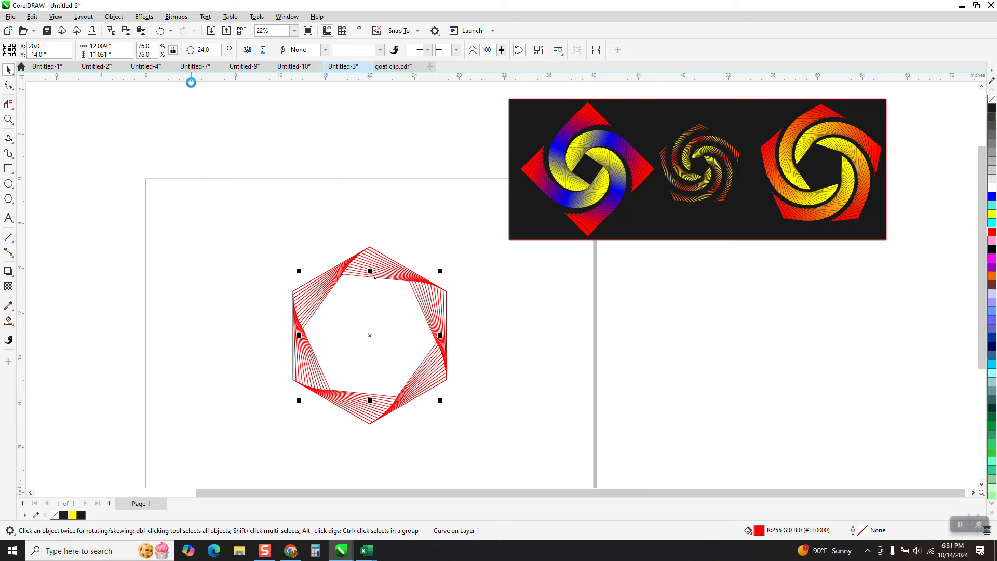
pyautogui.hotkey('ctrl', 'r')
pyautogui.hotkey('ctrl', 'r')
pyautogui.hotkey('ctrl', 'r')
pyautogui.hotkey('ctrl', 'r')
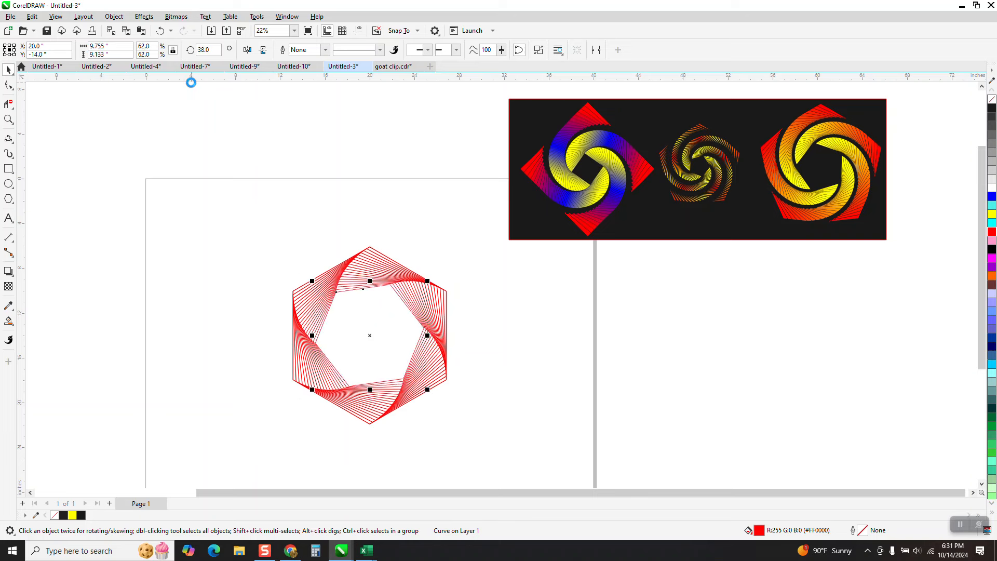
pyautogui.hotkey('ctrl', 'r')
pyautogui.hotkey('ctrl', 'r')
pyautogui.hotkey('ctrl', 'r')
pyautogui.hotkey('ctrl', 'r')
pyautogui.hotkey('ctrl', 'r')
pyautogui.hotkey('ctrl', 'r')
pyautogui.hotkey('ctrl', 'r')
pyautogui.hotkey('ctrl', 'r')
pyautogui.hotkey('ctrl', 'r')
pyautogui.hotkey('ctrl', 'r')
pyautogui.hotkey('ctrl', 'r')
pyautogui.hotkey('ctrl', 'r')
pyautogui.hotkey('ctrl', 'r')
pyautogui.hotkey('ctrl', 'r')
pyautogui.hotkey('ctrl', 'r')
pyautogui.hotkey('ctrl', 'r')
pyautogui.hotkey('ctrl', 'r')
pyautogui.hotkey('ctrl', 'r')
pyautogui.hotkey('ctrl', 'r')
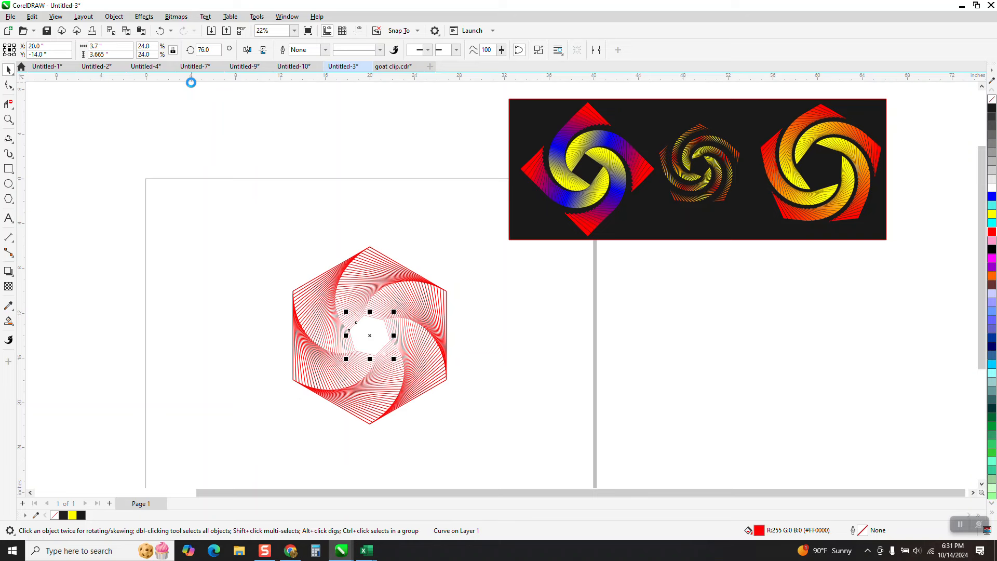
# Step: Try filling gaps between the inner hexagon rings with black using Smart Fill, and undo the fills
pyautogui.rightClick(9, 122)
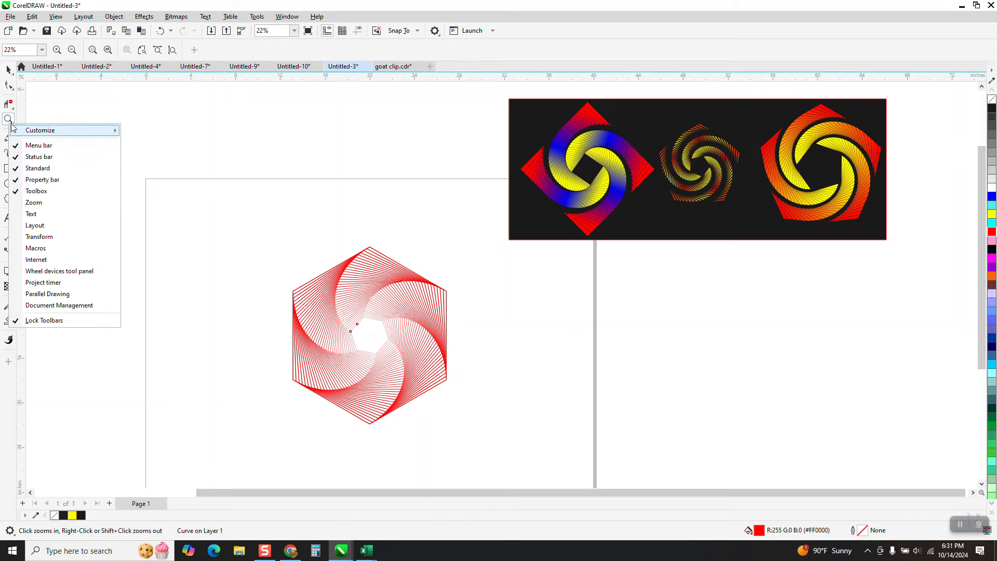
pyautogui.press('Escape')
pyautogui.moveTo(338, 329); pyautogui.dragTo(424, 376)
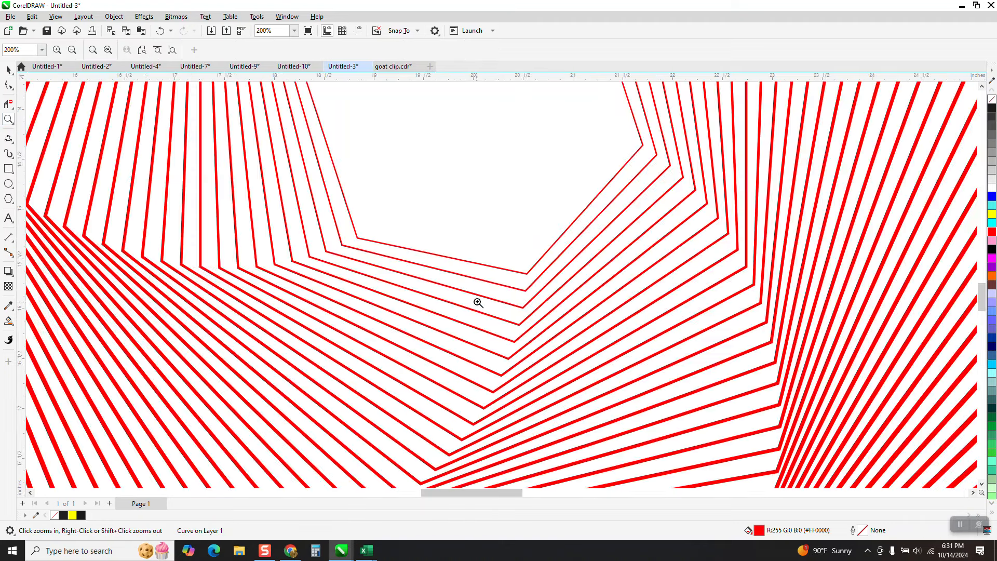
pyautogui.scroll(-2, 474, 322)
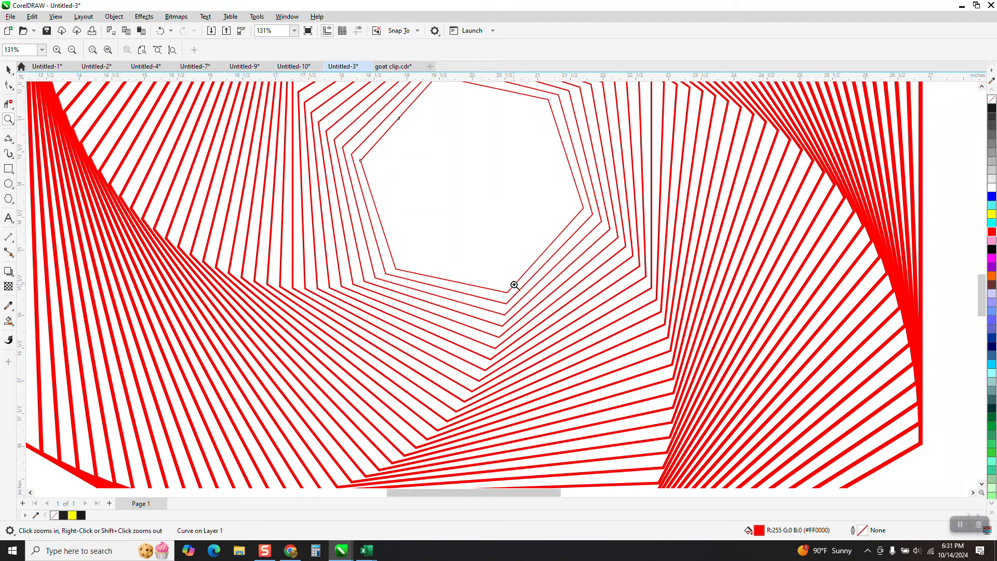
pyautogui.scroll(-2, 514, 286)
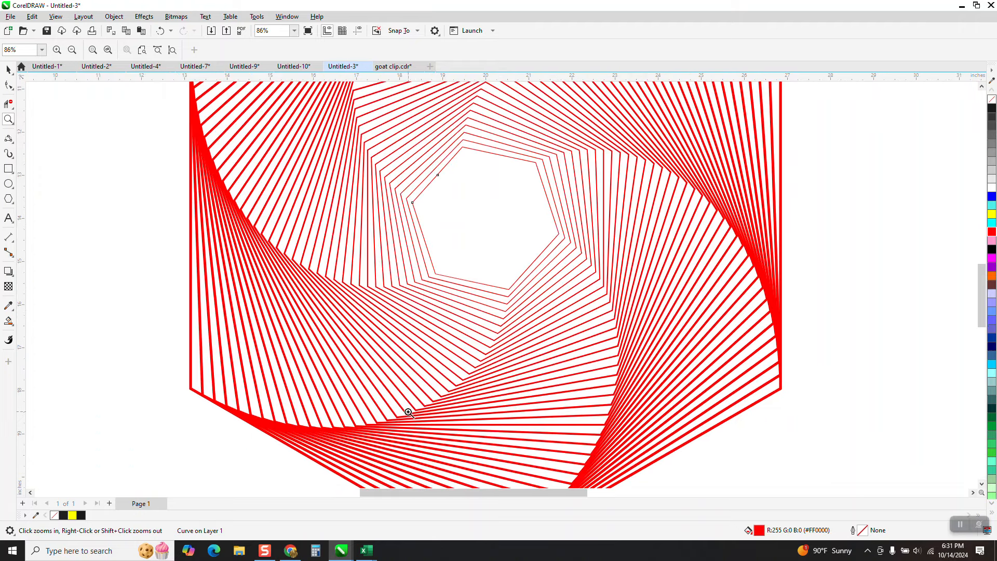
pyautogui.scroll(-1, 410, 413)
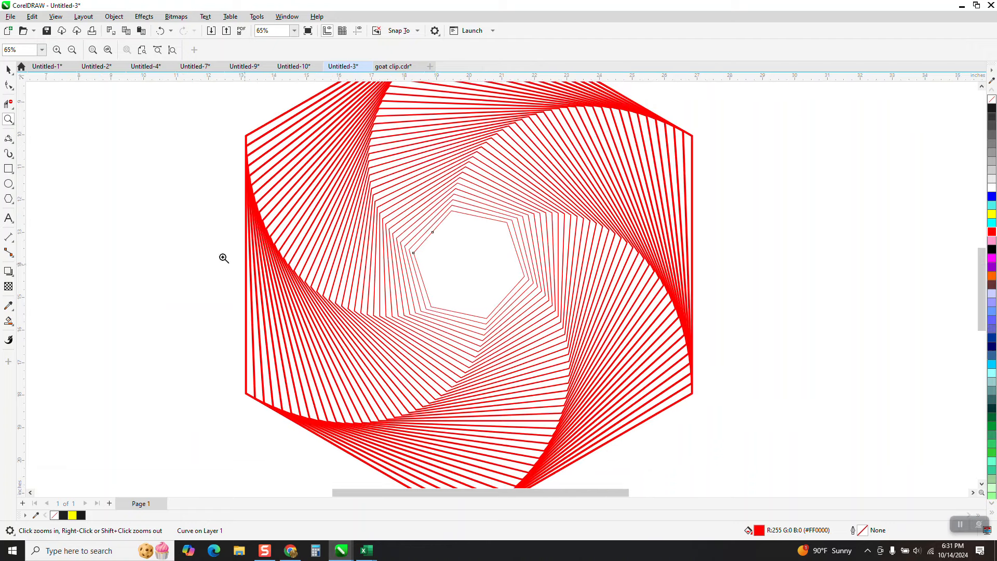
pyautogui.click(8, 321)
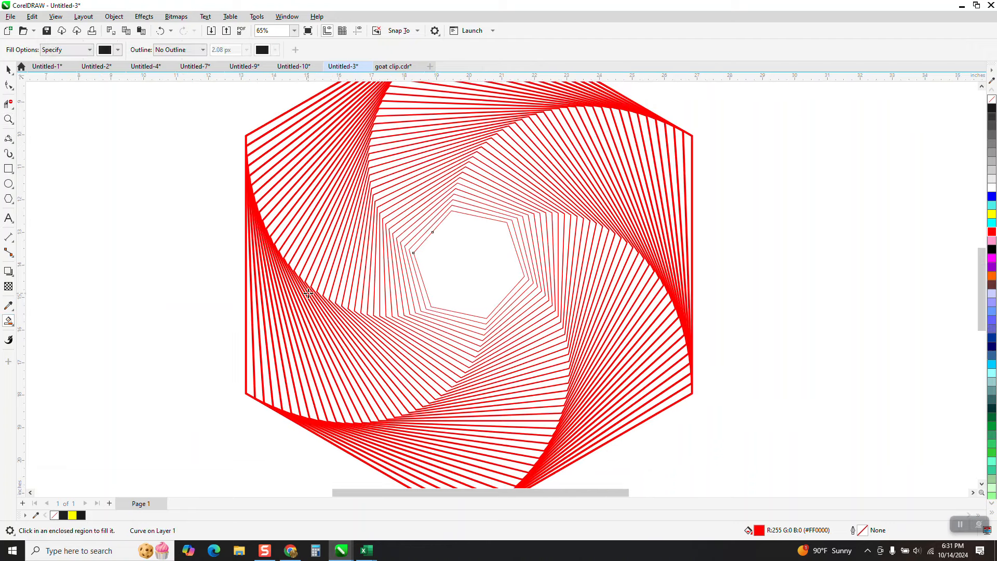
pyautogui.click(397, 298)
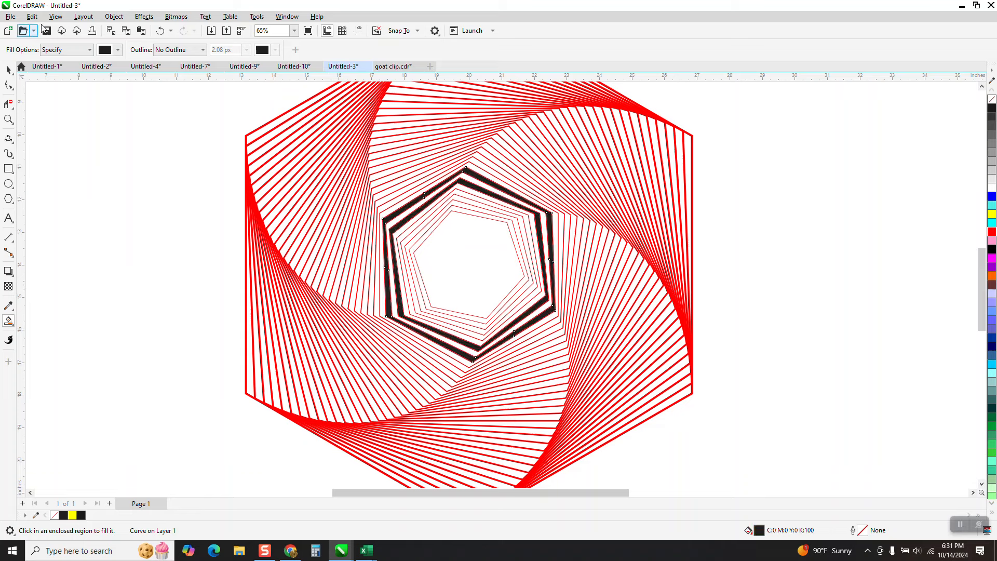
pyautogui.click(160, 30)
pyautogui.click(160, 30)
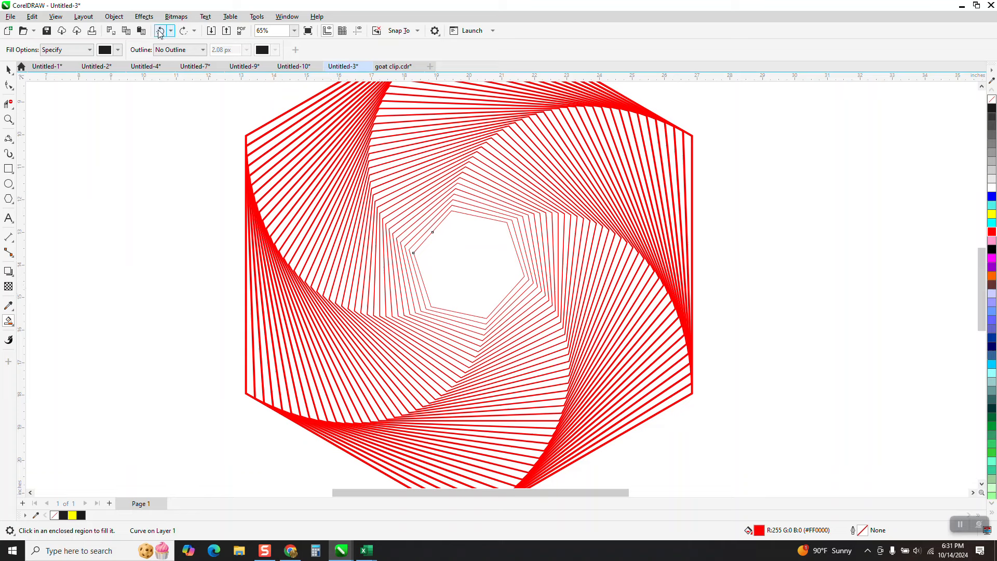
# Step: Select all the rings of the hexagon spiral on the page and delete them
pyautogui.scroll(-3, 306, 231)
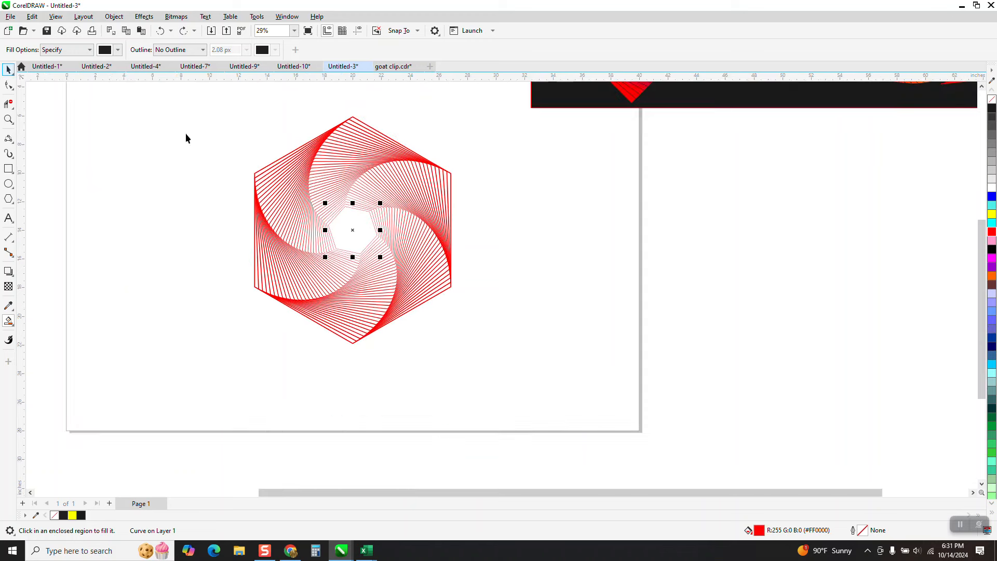
pyautogui.click(8, 69)
pyautogui.moveTo(553, 388); pyautogui.dragTo(554, 388)
pyautogui.press('Delete')
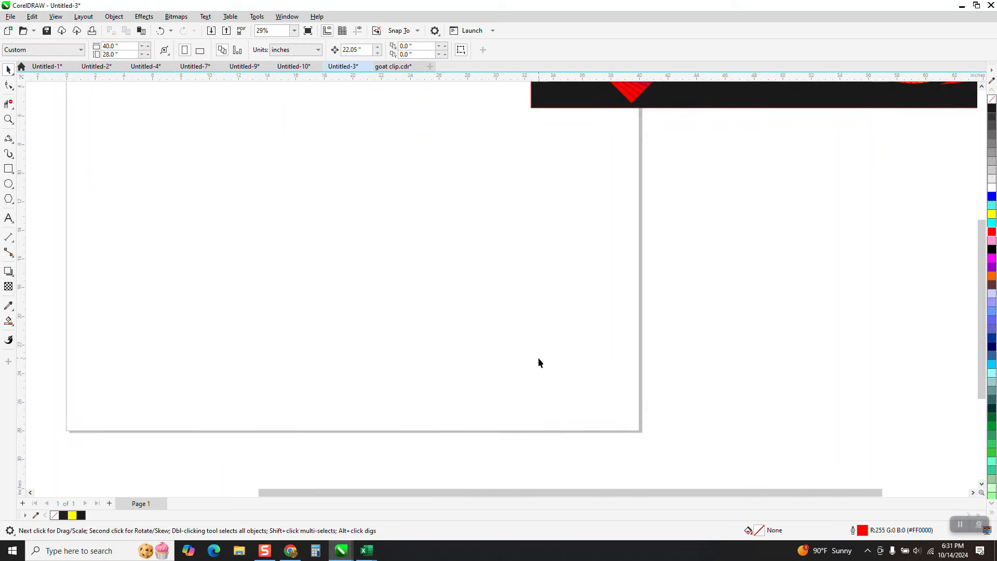
# Step: Draw a new six-sided polygon about 12.3 by 14.2 inches, centered on the page
pyautogui.click(14, 204)
pyautogui.click(44, 199)
pyautogui.moveTo(434, 159)
pyautogui.mouseDown()
pyautogui.moveTo(285, 356)
pyautogui.moveTo(285, 347)
pyautogui.mouseUp()
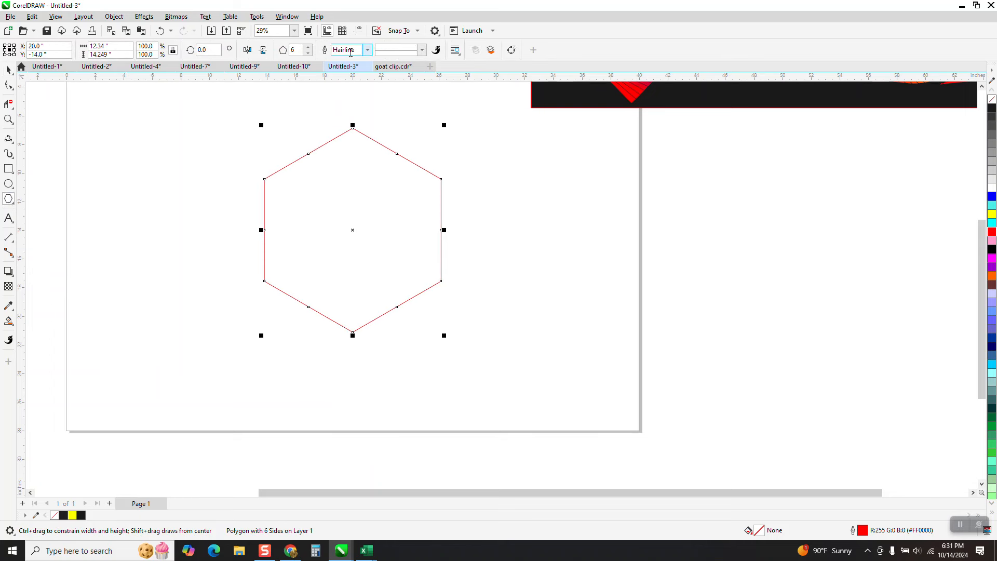
# Step: Set the new hexagon's outline width to 0.125 in and convert the outline to an object
pyautogui.click(368, 51)
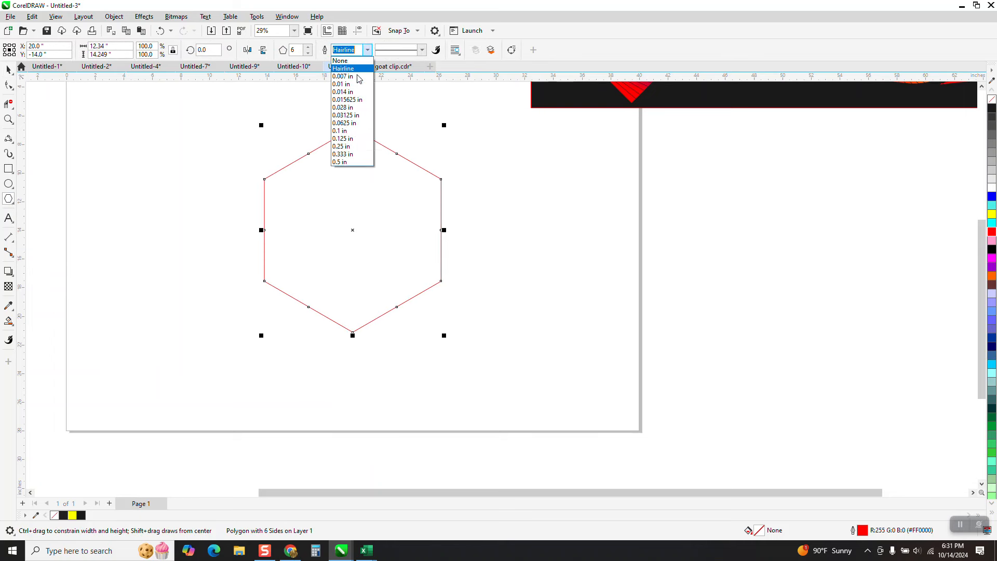
pyautogui.click(348, 139)
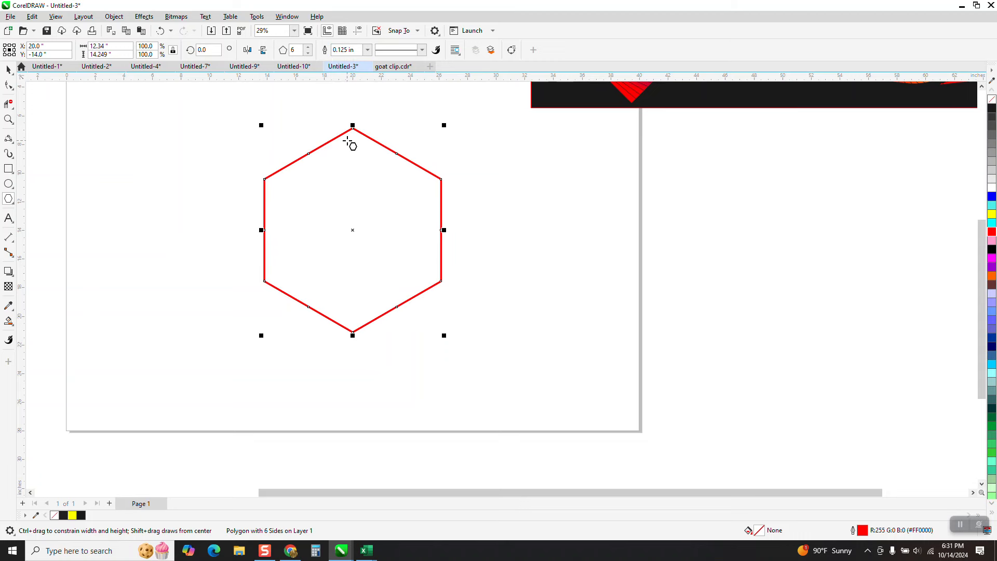
pyautogui.click(114, 16)
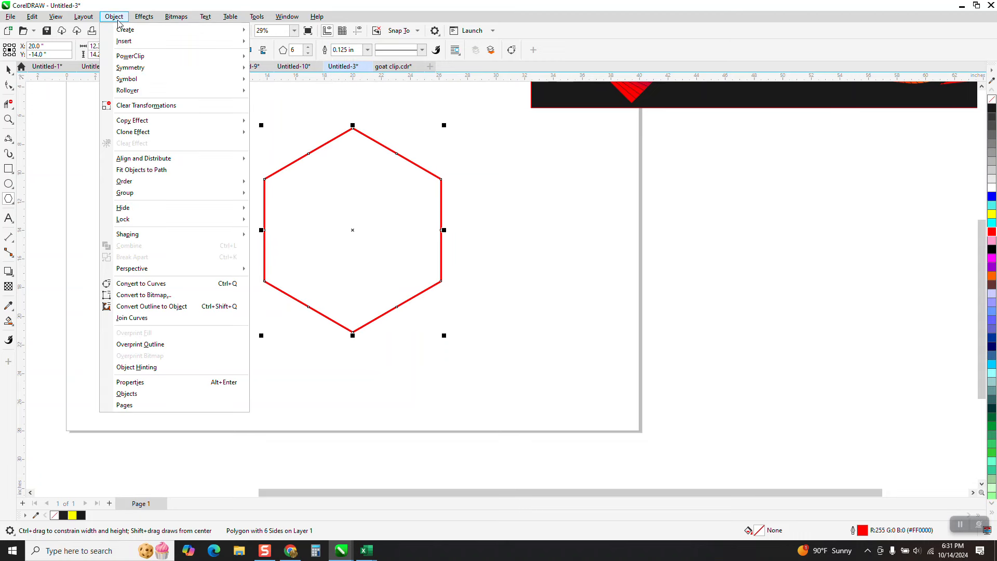
pyautogui.click(153, 306)
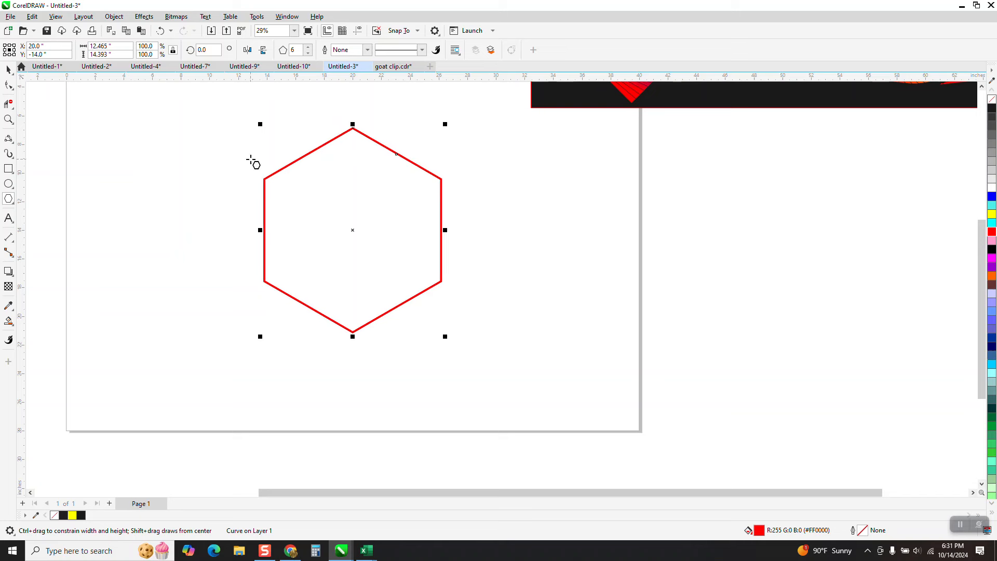
# Step: Make a copy of the hexagon outline scaled to 98% and rotated 5 degrees, keeping the original in place
pyautogui.click(149, 46)
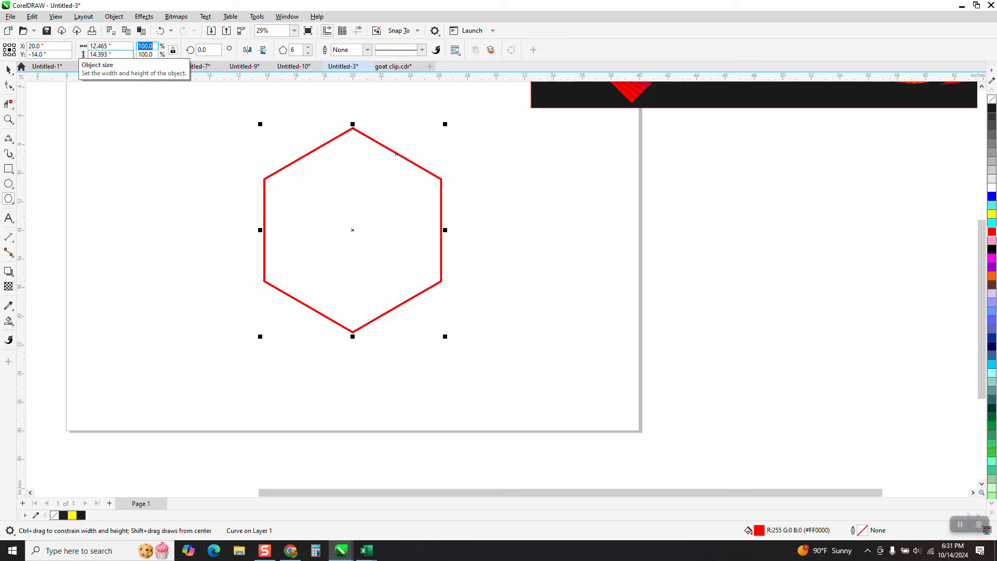
pyautogui.press('Return')
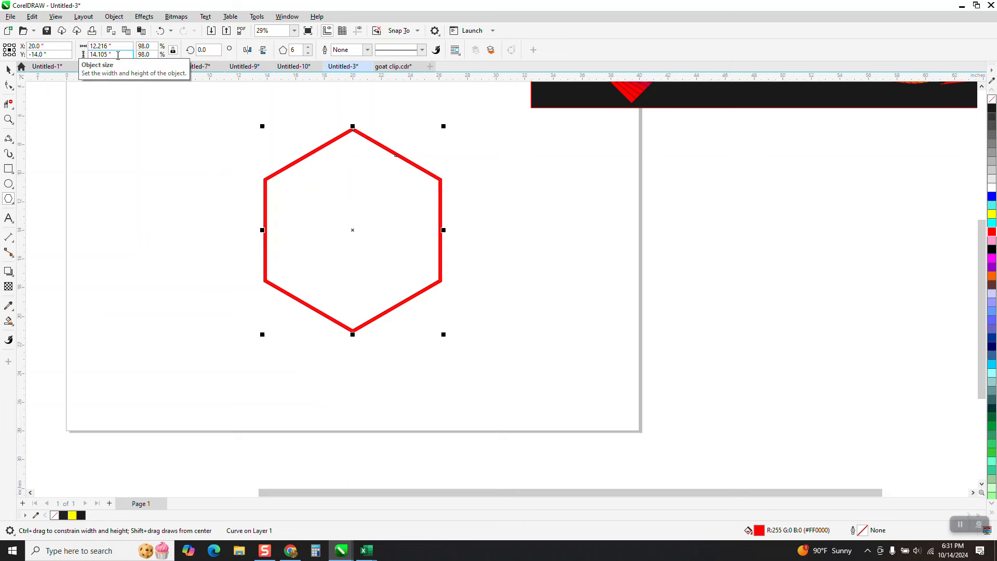
pyautogui.click(214, 50)
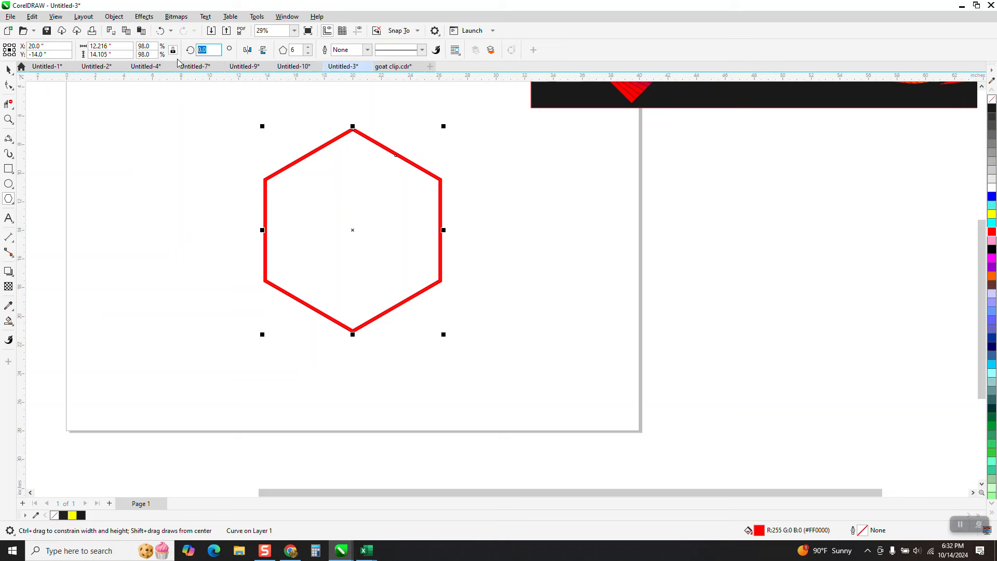
pyautogui.write('5')
pyautogui.press('Return')
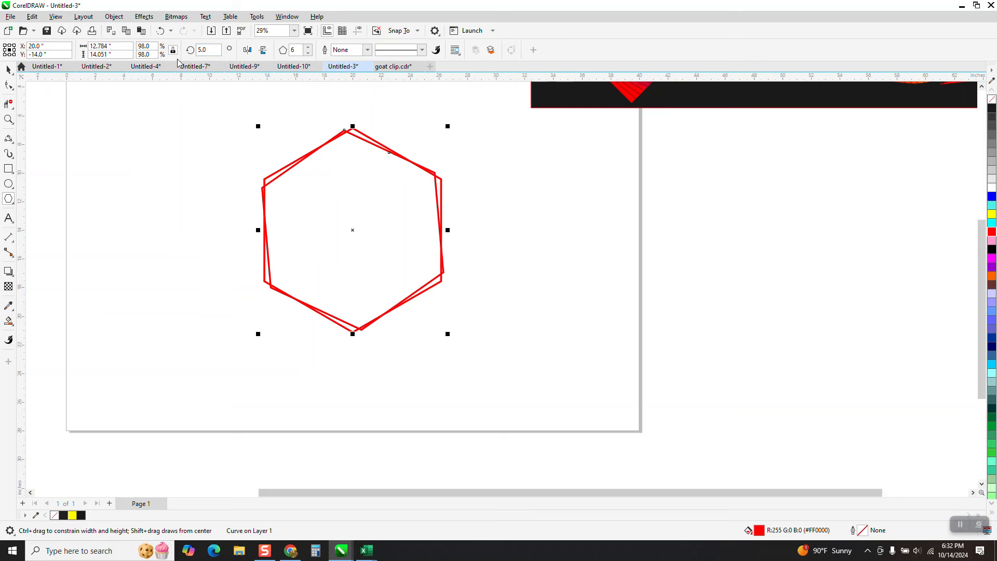
# Step: Repeat the scaled and rotated duplication inward until the innermost ring is at 36% scale and 160 degrees rotation
pyautogui.hotkey('ctrl', 'r')
pyautogui.hotkey('ctrl', 'r')
pyautogui.hotkey('ctrl', 'r')
pyautogui.hotkey('ctrl', 'r')
pyautogui.hotkey('ctrl', 'r')
pyautogui.hotkey('ctrl', 'r')
pyautogui.hotkey('ctrl', 'r')
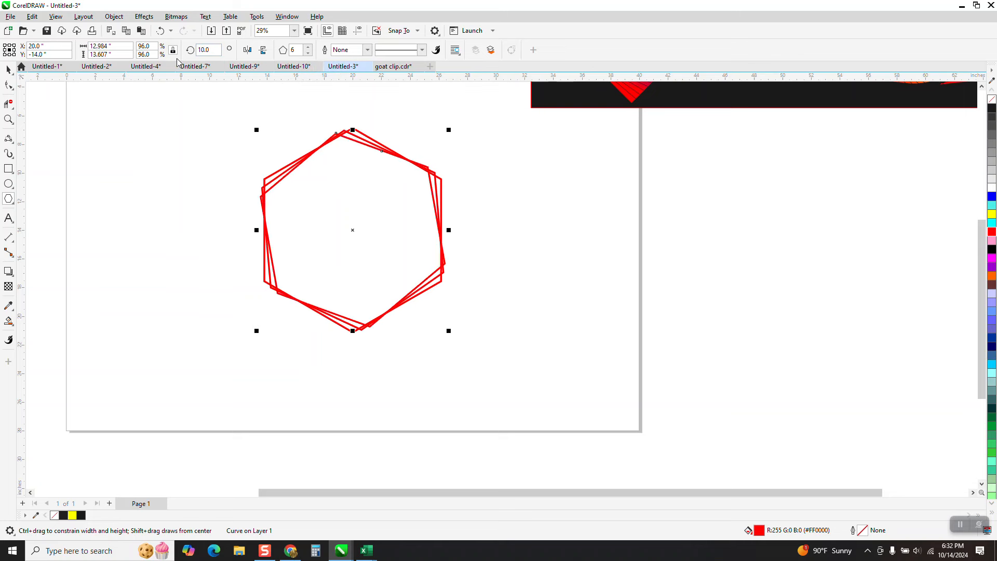
pyautogui.hotkey('ctrl', 'r')
pyautogui.hotkey('ctrl', 'r')
pyautogui.hotkey('ctrl', 'r')
pyautogui.hotkey('ctrl', 'r')
pyautogui.hotkey('ctrl', 'r')
pyautogui.hotkey('ctrl', 'r')
pyautogui.hotkey('ctrl', 'r')
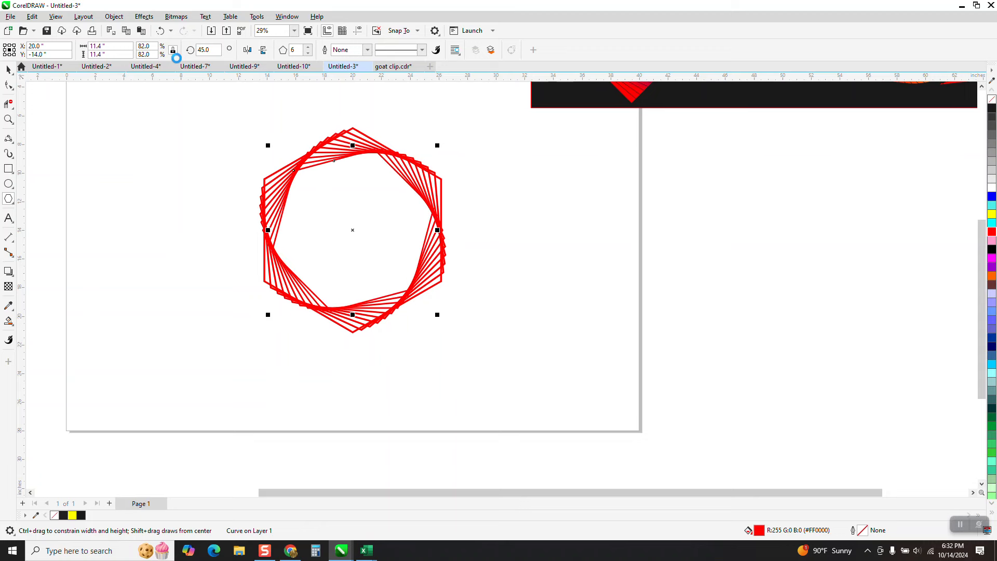
pyautogui.hotkey('ctrl', 'r')
pyautogui.hotkey('ctrl', 'r')
pyautogui.hotkey('ctrl', 'r')
pyautogui.hotkey('ctrl', 'r')
pyautogui.hotkey('ctrl', 'r')
pyautogui.hotkey('ctrl', 'r')
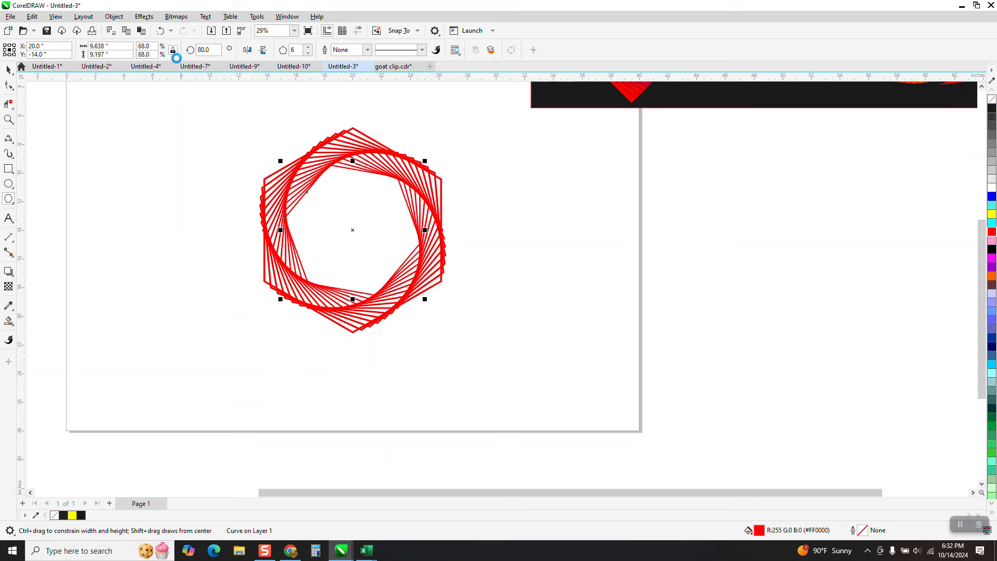
pyautogui.hotkey('ctrl', 'r')
pyautogui.hotkey('ctrl', 'r')
pyautogui.hotkey('ctrl', 'r')
pyautogui.hotkey('ctrl', 'r')
pyautogui.hotkey('ctrl', 'r')
pyautogui.hotkey('ctrl', 'r')
pyautogui.hotkey('ctrl', 'r')
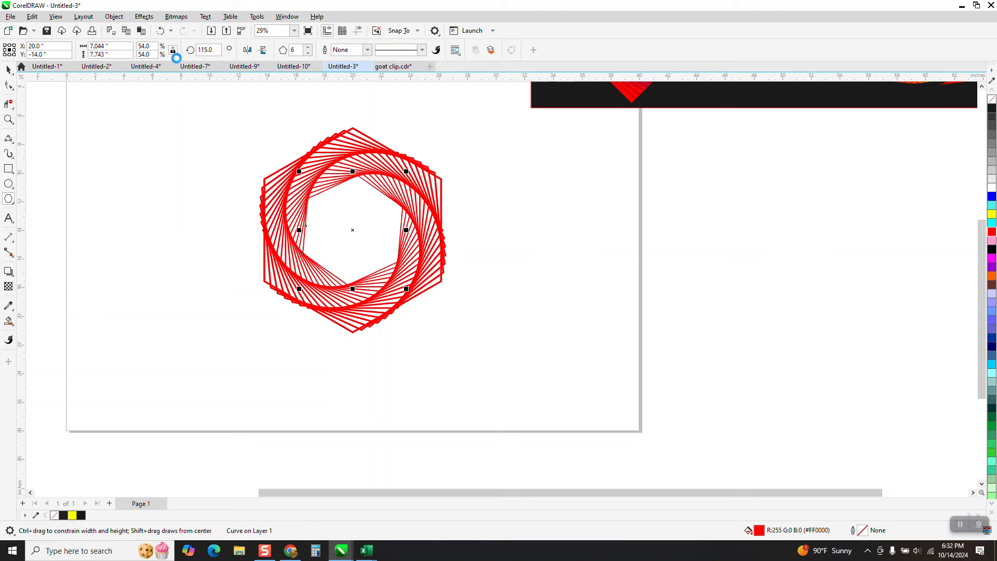
pyautogui.hotkey('ctrl', 'r')
pyautogui.hotkey('ctrl', 'r')
pyautogui.hotkey('ctrl', 'r')
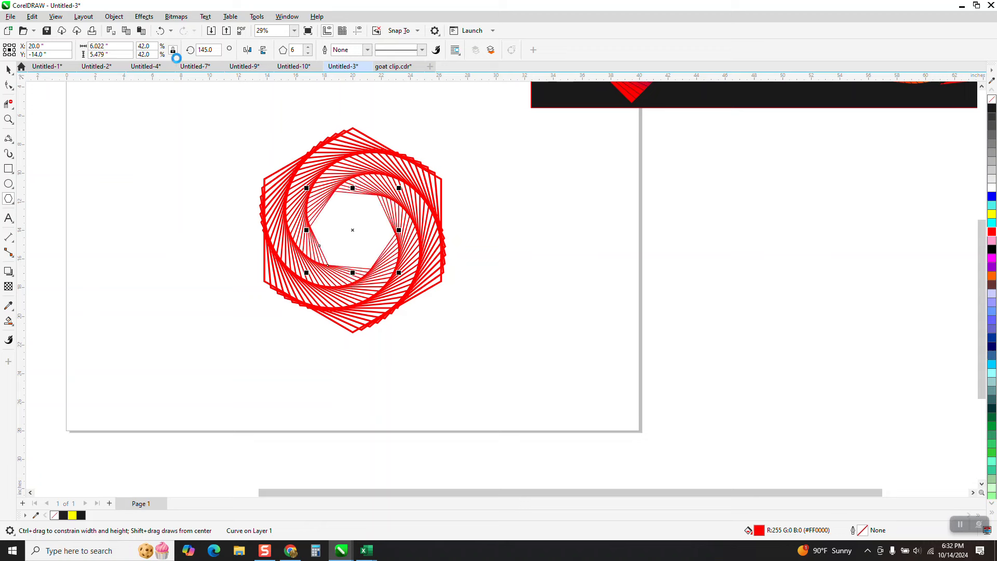
pyautogui.rightClick(177, 60)
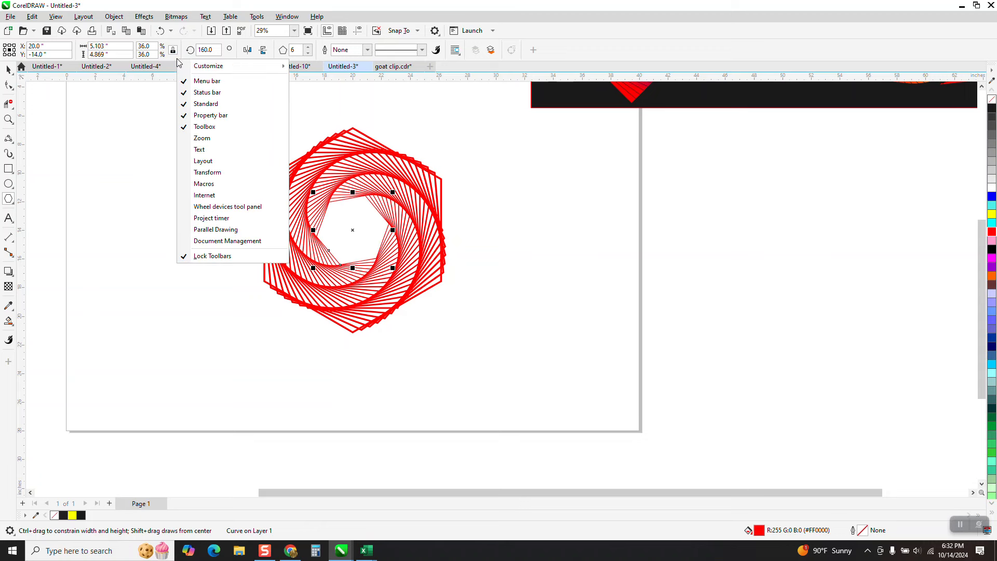
# Step: Add another inner copy rotated to 165 degrees and scaled to 34%, and repeat the duplication down to 30% scale and 175 degrees
pyautogui.click(10, 122)
pyautogui.moveTo(300, 206); pyautogui.dragTo(439, 311)
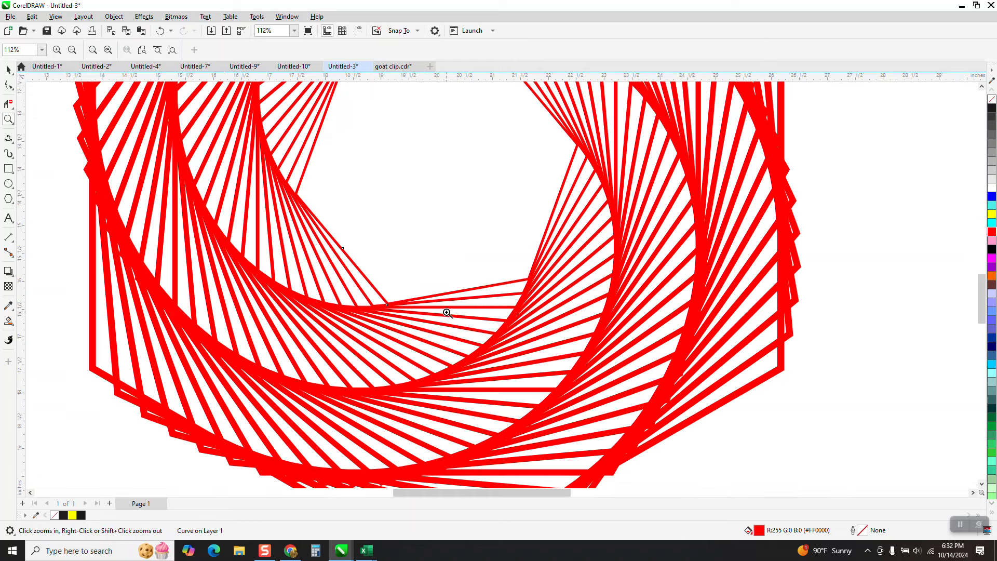
pyautogui.rightClick(502, 302)
pyautogui.click(8, 68)
pyautogui.click(402, 169)
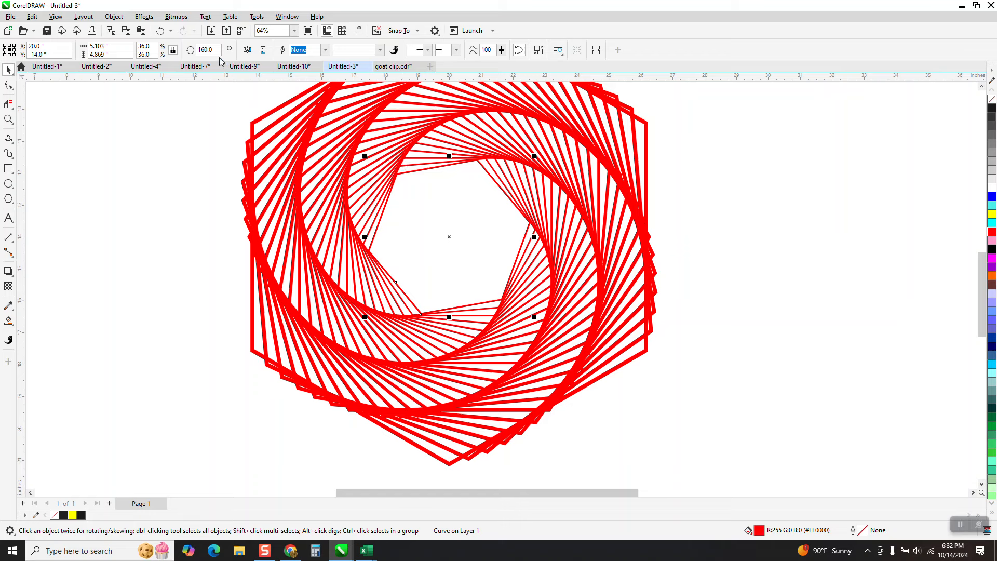
pyautogui.write('165')
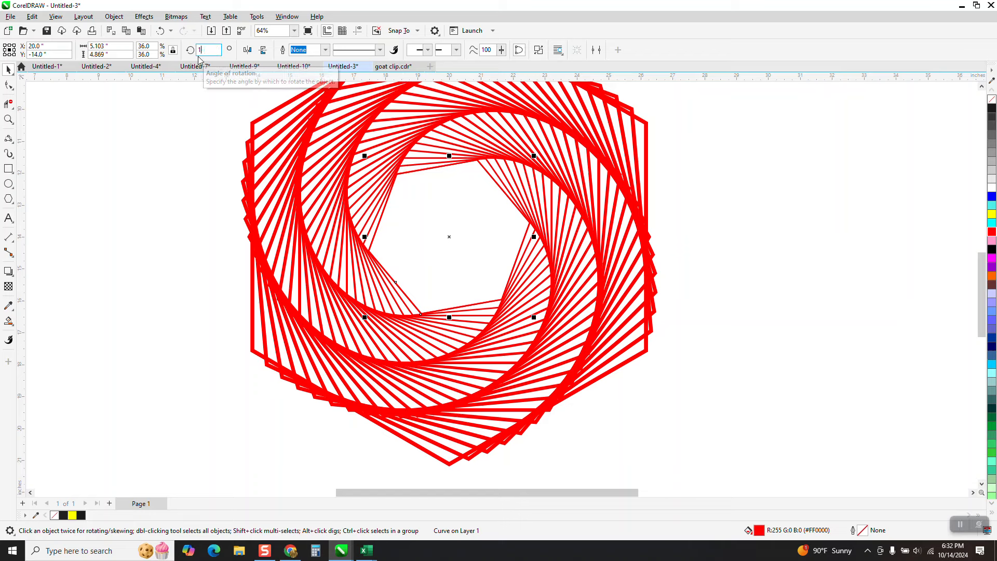
pyautogui.press('Return')
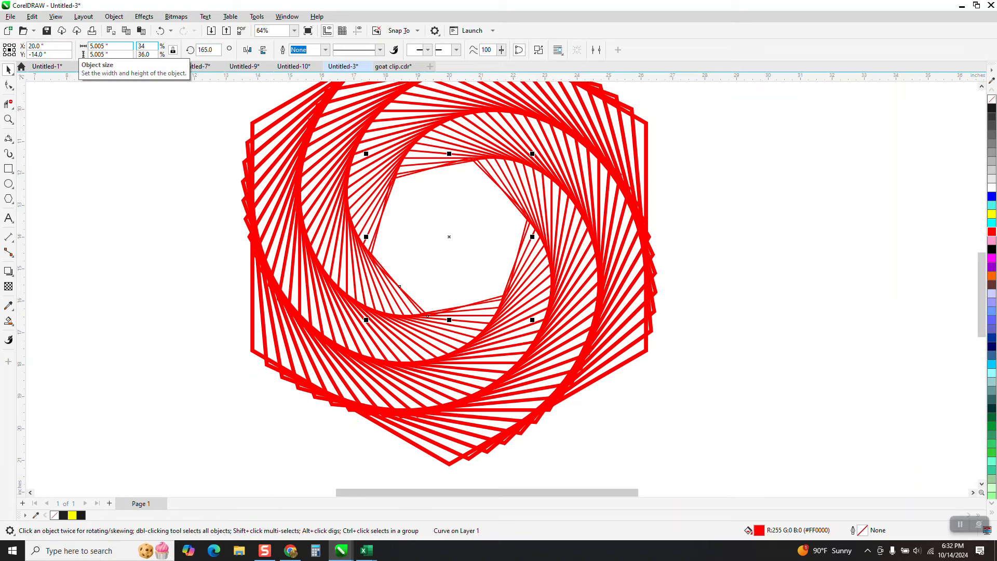
pyautogui.write('34')
pyautogui.press('Return')
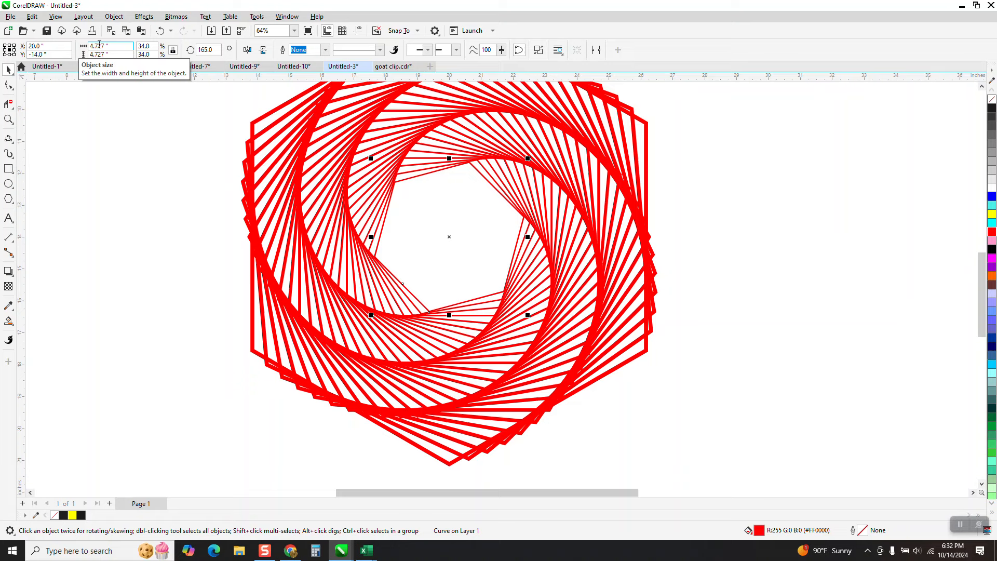
pyautogui.hotkey('ctrl', 'd')
pyautogui.hotkey('ctrl', 'd')
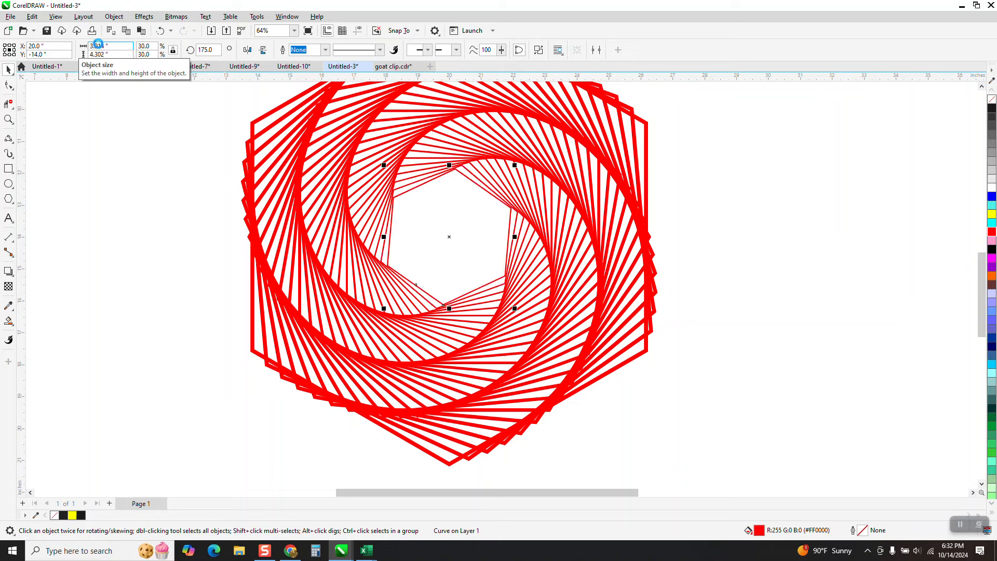
# Step: Try filling a gap between the two innermost rings with black using Smart Fill, and undo the fill
pyautogui.click(9, 118)
pyautogui.moveTo(493, 267); pyautogui.dragTo(568, 311)
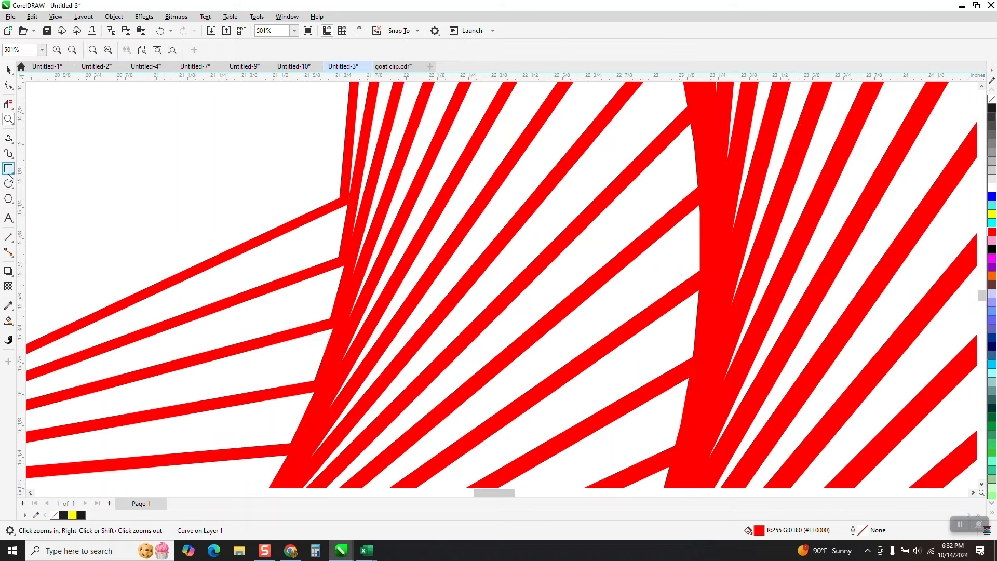
pyautogui.click(8, 321)
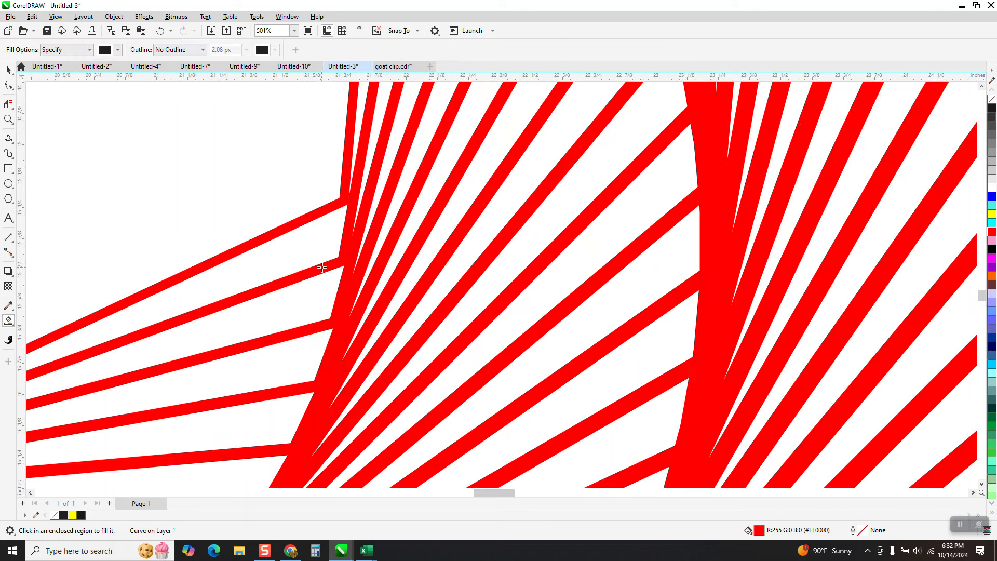
pyautogui.click(315, 249)
pyautogui.scroll(-5, 572, 191)
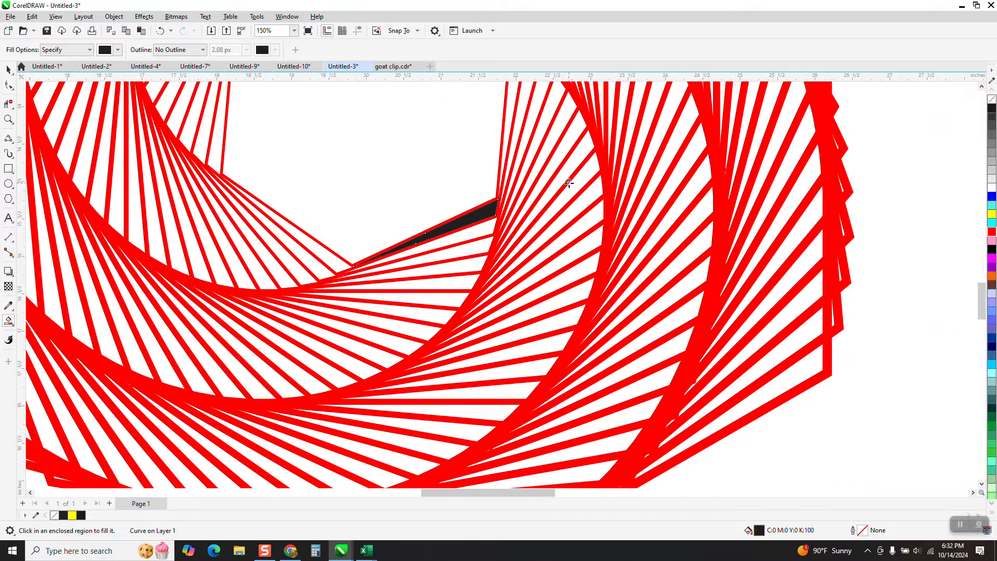
pyautogui.scroll(-1, 571, 212)
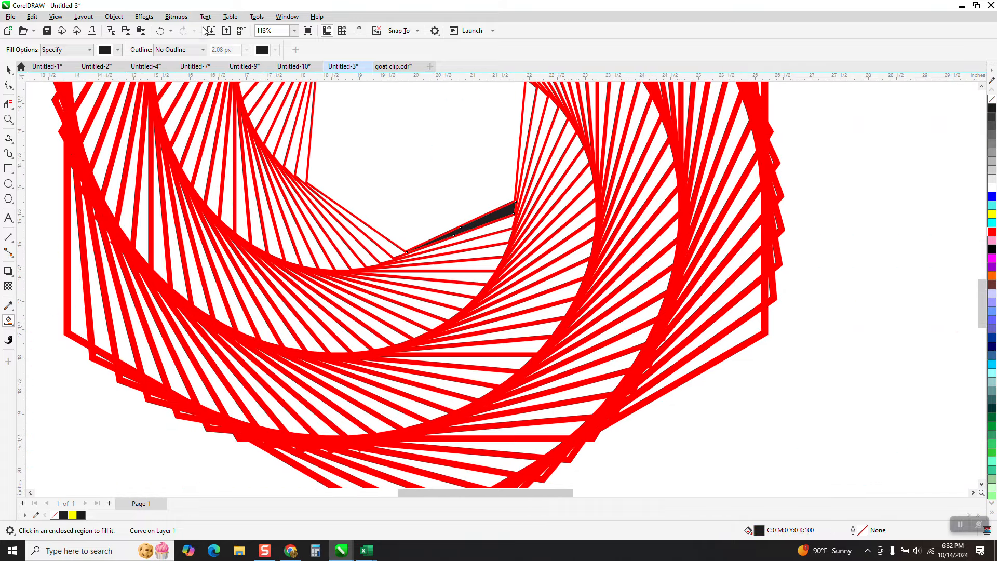
pyautogui.click(160, 31)
# Step: Select all the rings of the hexagon spiral and group them
pyautogui.scroll(-3, 385, 319)
pyautogui.scroll(-1, 385, 319)
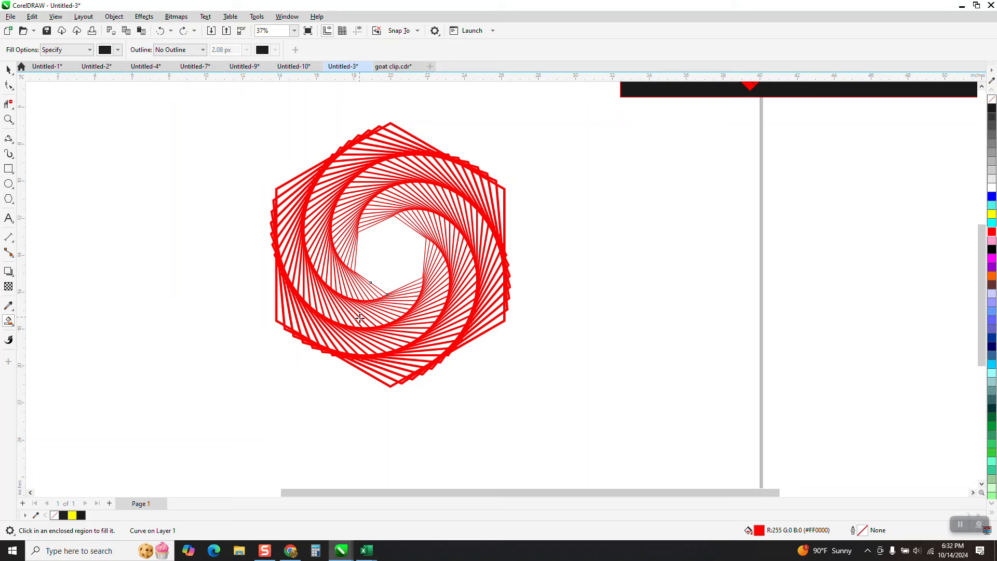
pyautogui.press('space')
pyautogui.moveTo(235, 95)
pyautogui.mouseDown()
pyautogui.moveTo(521, 386)
pyautogui.moveTo(563, 411)
pyautogui.mouseUp()
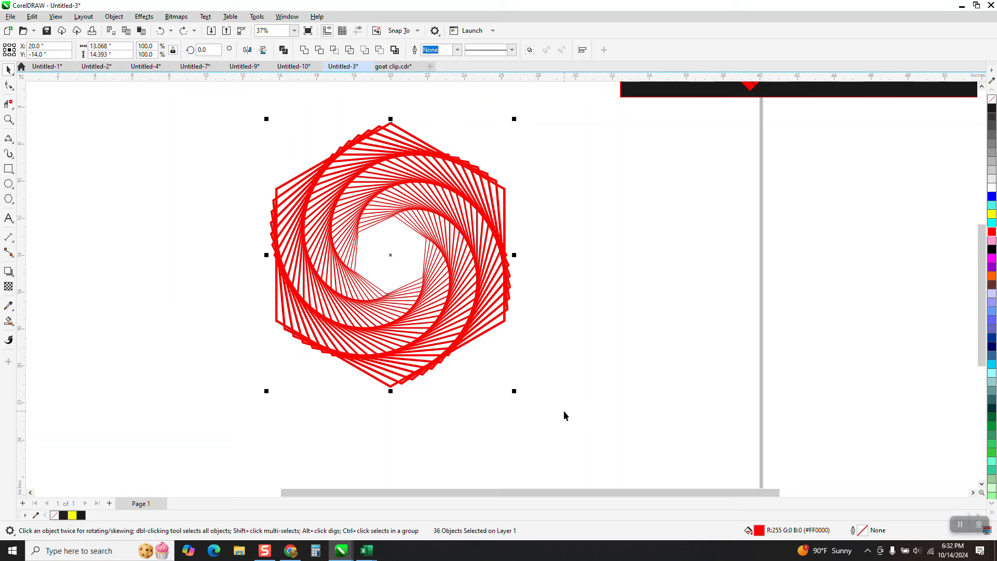
pyautogui.hotkey('ctrl', 'g')
# Step: Use Smart Fill to color one spiral arm's gaps black, from the hexagon's top corner down along its upper-left side
pyautogui.press('z')
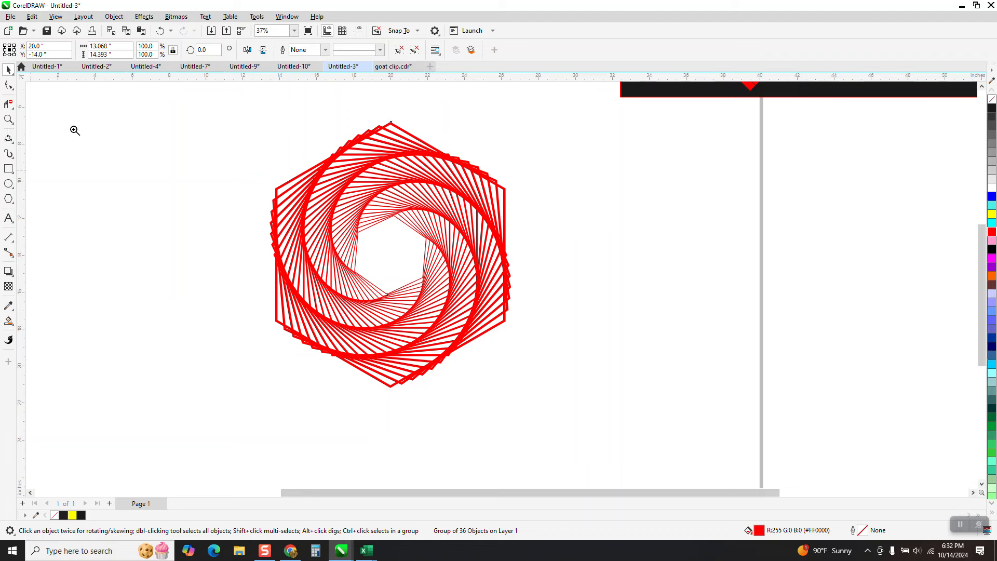
pyautogui.moveTo(331, 108); pyautogui.dragTo(564, 250)
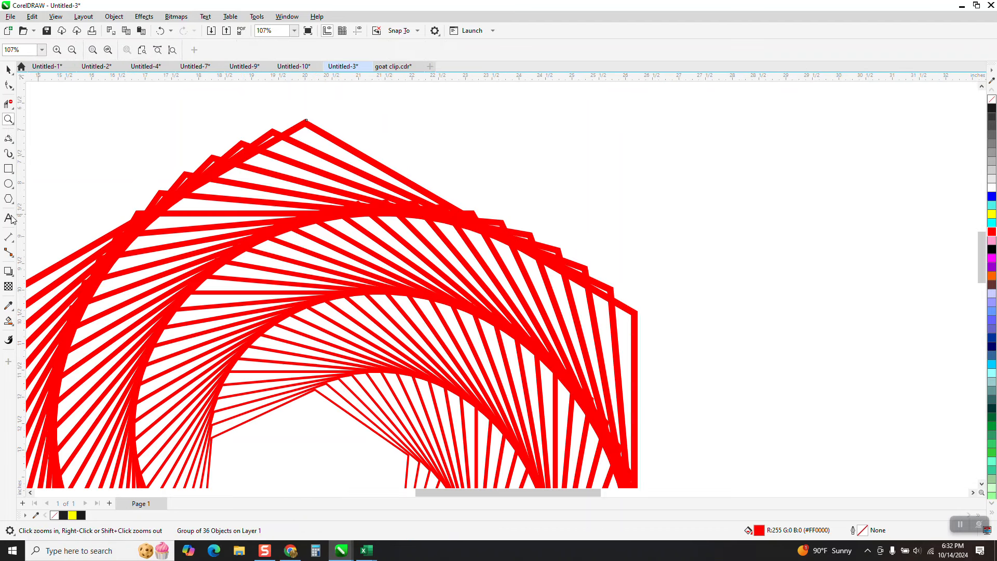
pyautogui.click(9, 321)
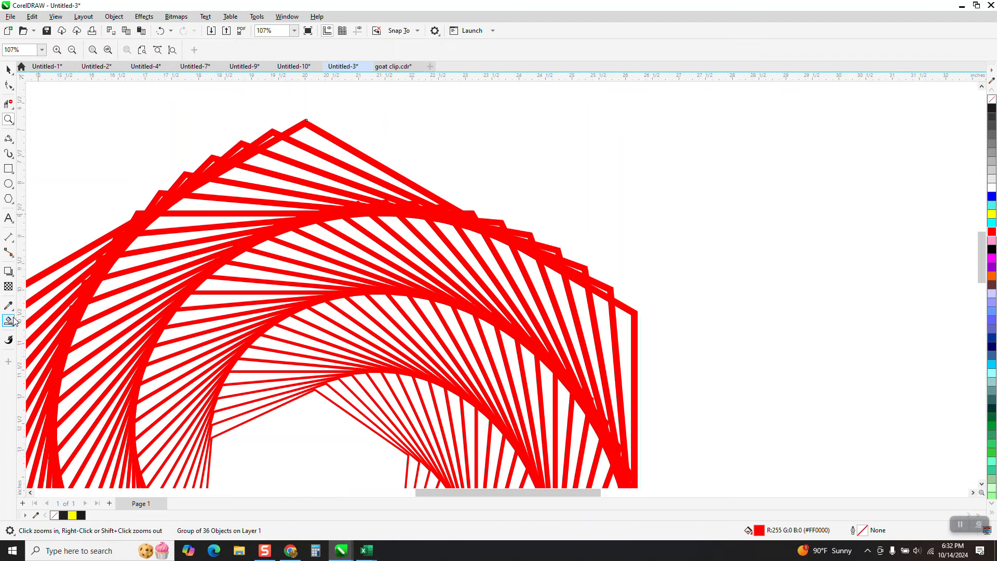
pyautogui.click(355, 164)
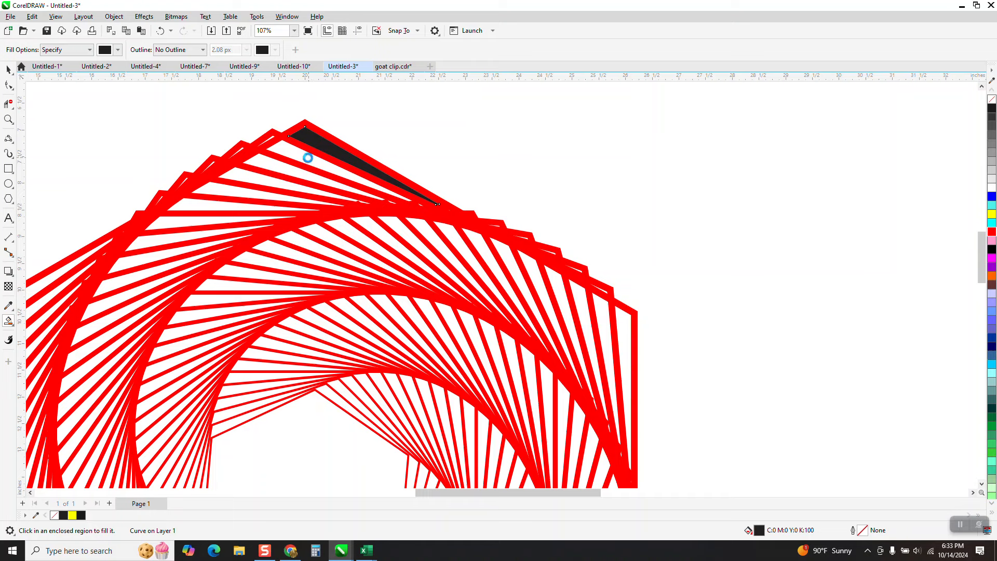
pyautogui.click(285, 158)
pyautogui.click(254, 180)
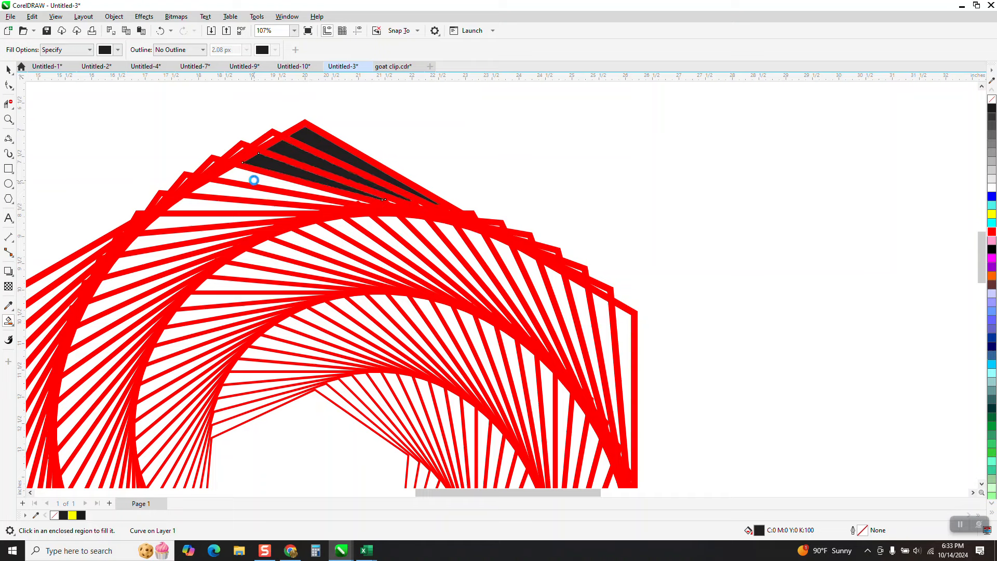
pyautogui.click(216, 206)
pyautogui.click(171, 233)
pyautogui.click(162, 241)
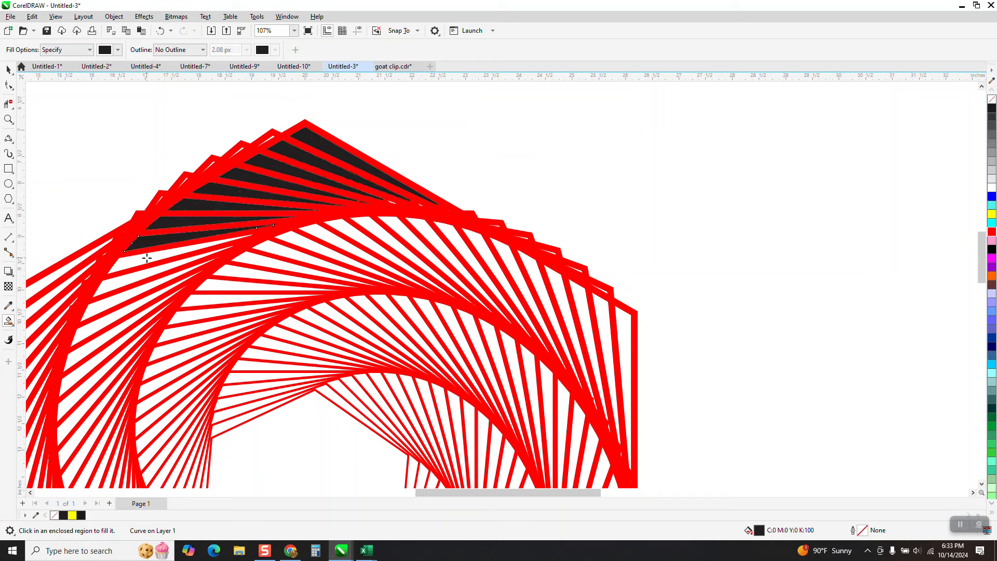
pyautogui.click(147, 259)
pyautogui.click(129, 289)
pyautogui.click(107, 310)
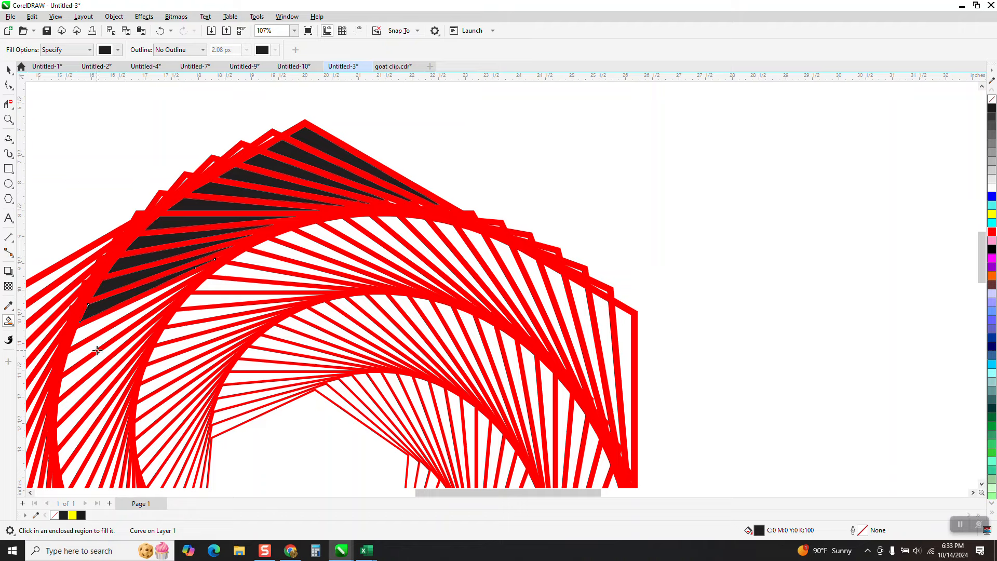
pyautogui.click(98, 327)
pyautogui.click(99, 343)
pyautogui.click(93, 358)
pyautogui.scroll(-3, 163, 218)
pyautogui.click(117, 325)
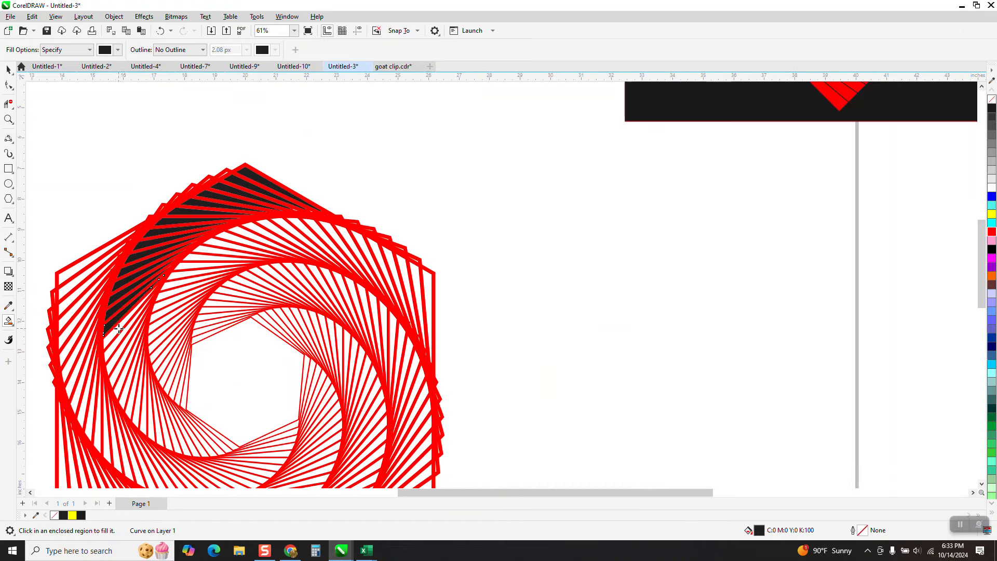
pyautogui.click(119, 340)
pyautogui.click(117, 344)
# Step: Use Smart Fill to color the spiral arm's remaining gaps black, from its left side down and around to the central hexagon opening
pyautogui.click(8, 119)
pyautogui.moveTo(83, 330); pyautogui.dragTo(275, 458)
pyautogui.click(8, 321)
pyautogui.click(314, 223)
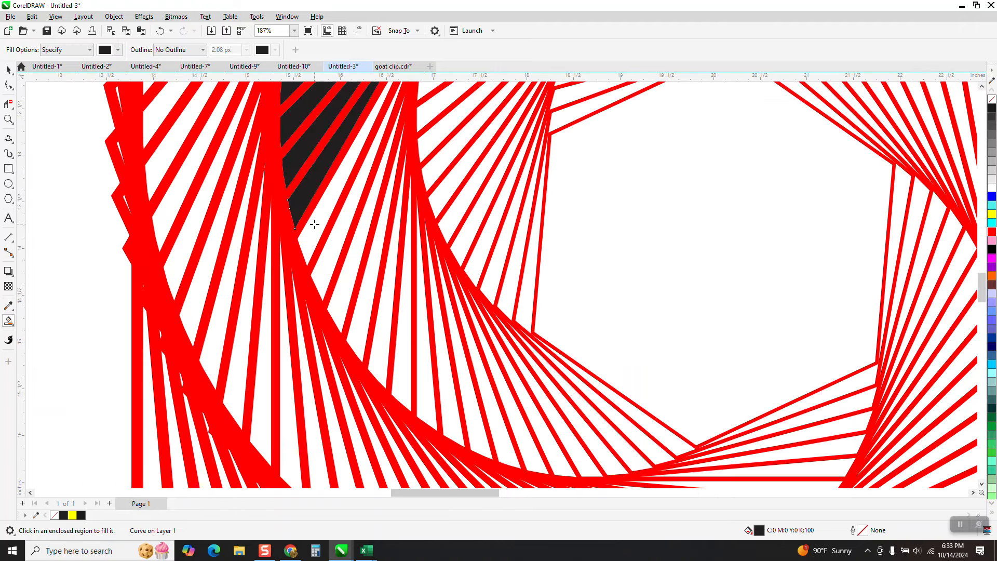
pyautogui.click(321, 237)
pyautogui.click(334, 247)
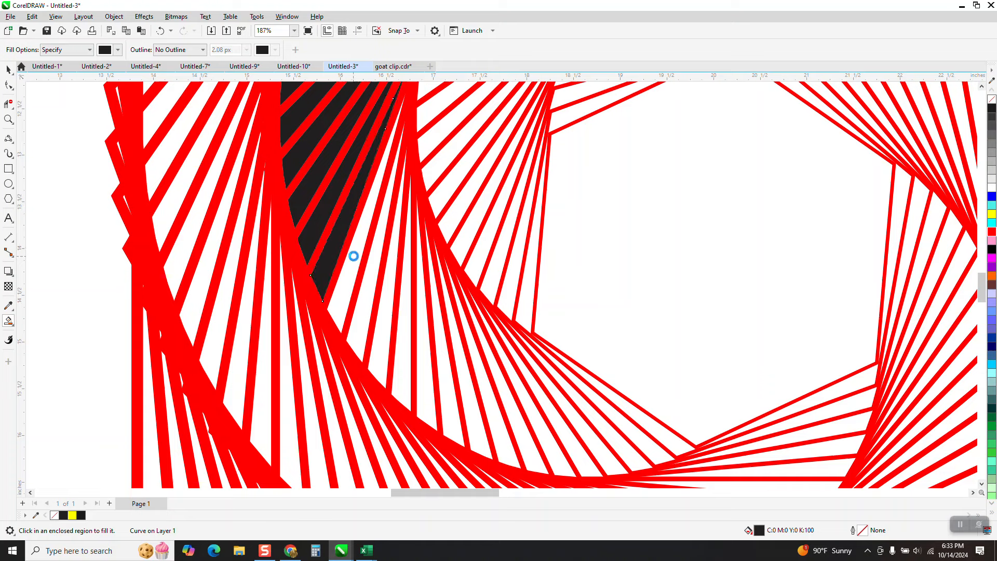
pyautogui.click(354, 257)
pyautogui.click(371, 279)
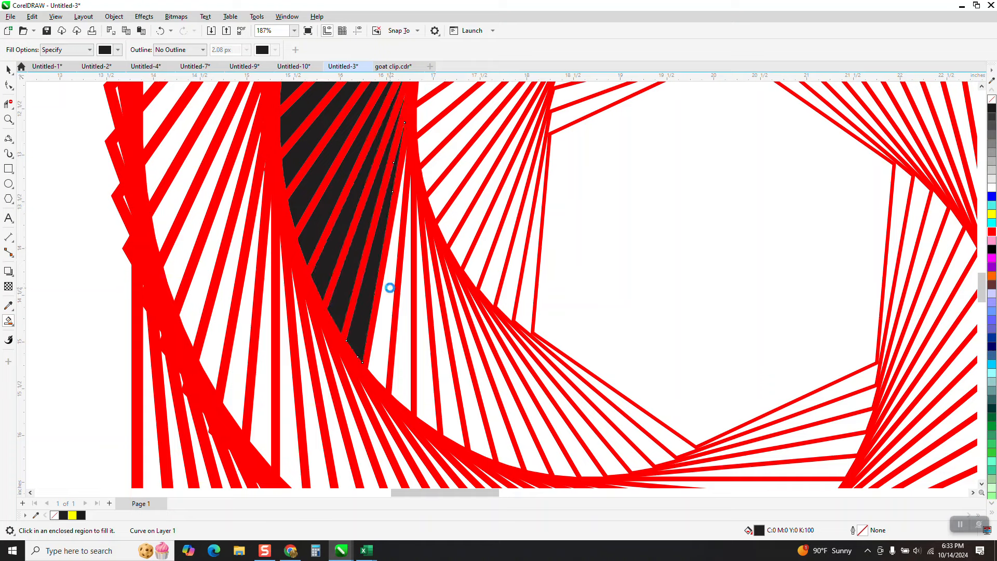
pyautogui.click(389, 287)
pyautogui.click(402, 293)
pyautogui.click(424, 312)
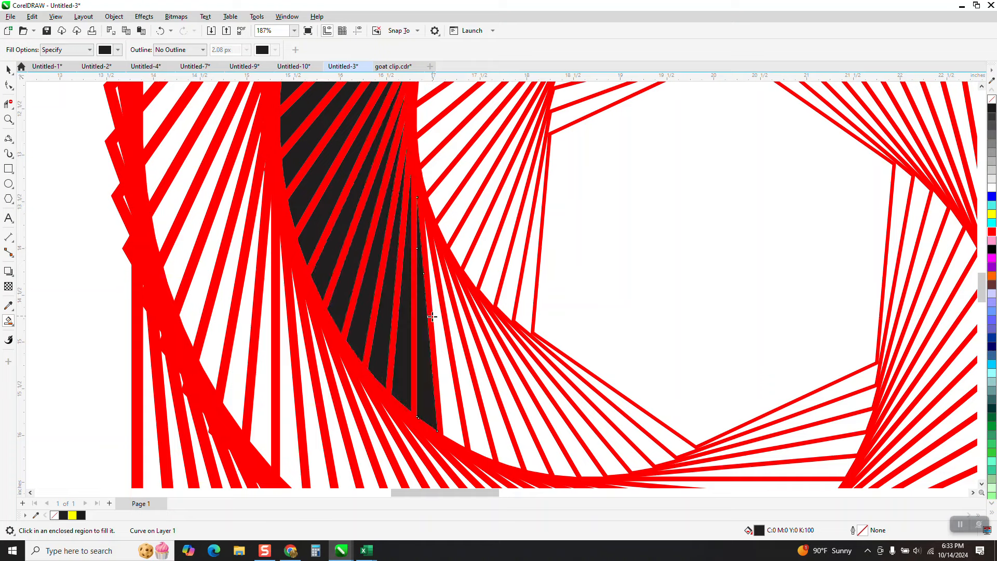
pyautogui.click(439, 322)
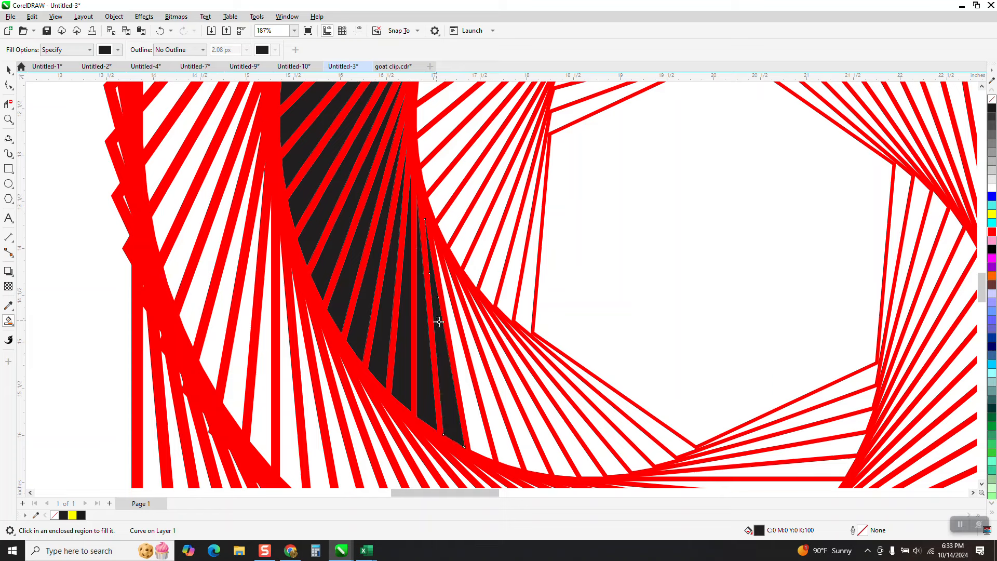
pyautogui.click(462, 357)
pyautogui.click(484, 362)
pyautogui.click(513, 380)
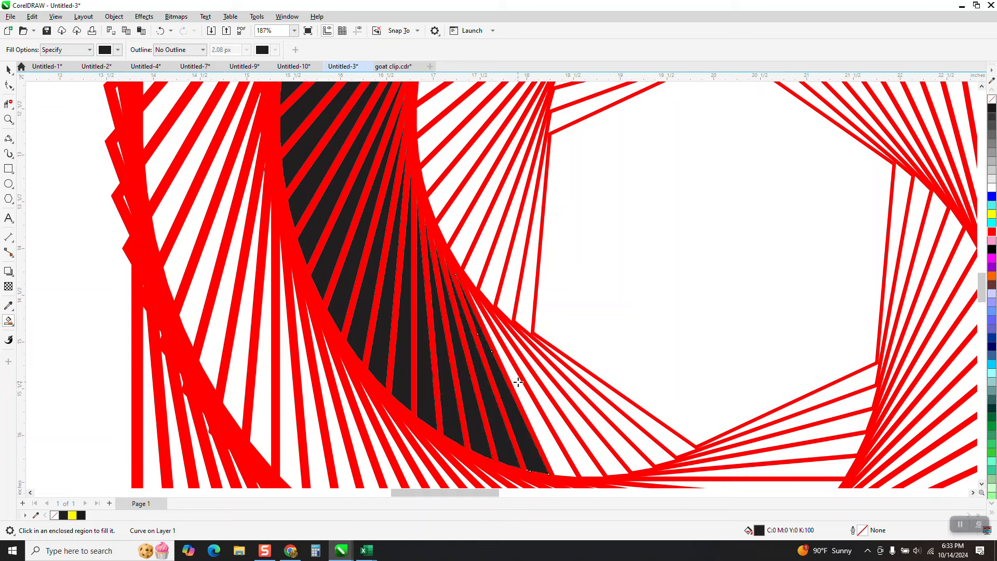
pyautogui.click(538, 391)
pyautogui.click(555, 395)
pyautogui.click(559, 396)
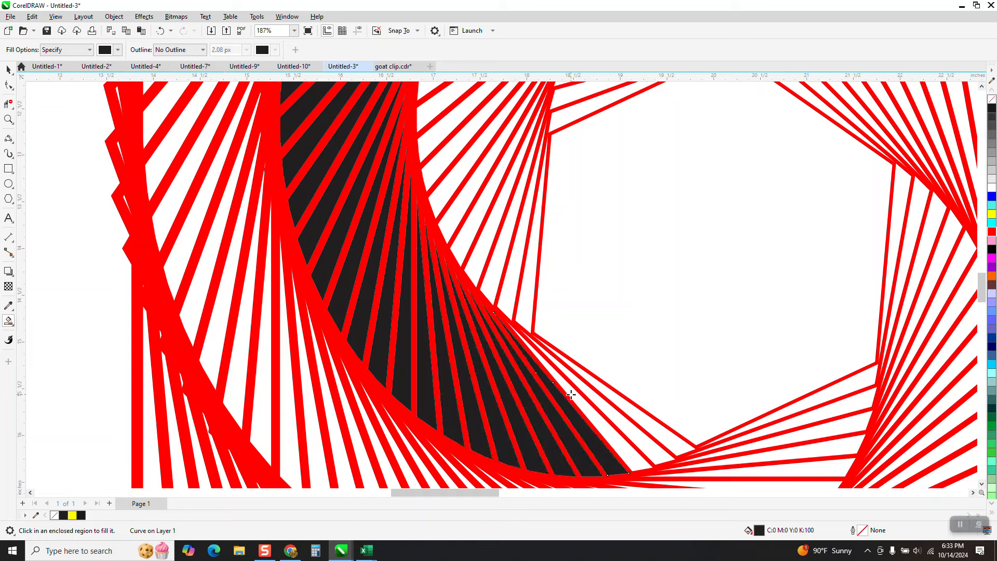
pyautogui.click(576, 396)
pyautogui.click(601, 399)
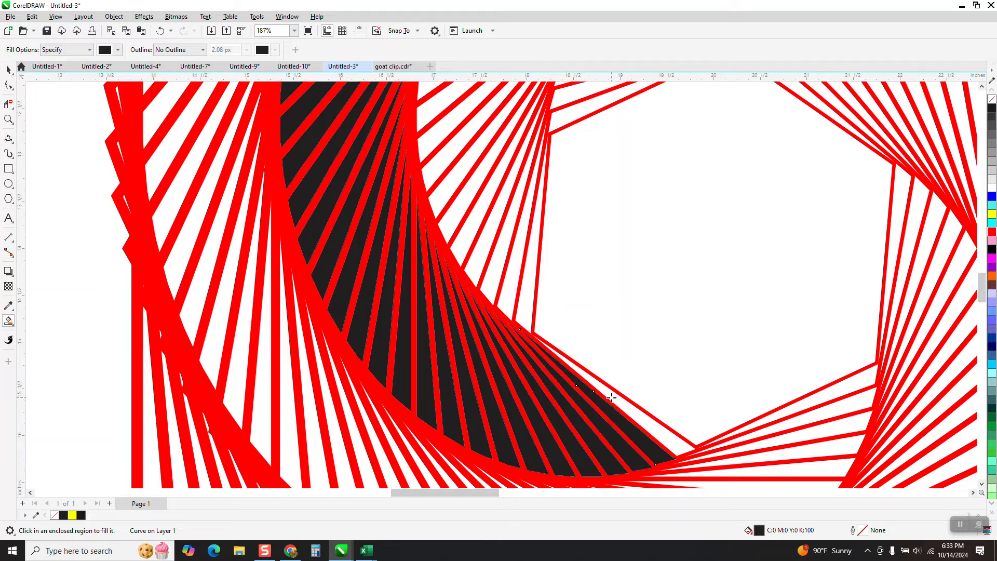
pyautogui.click(604, 391)
# Step: Move the grouped red hexagon rings horizontally off the page, clear of the black arm, to X 64.1 inches
pyautogui.scroll(-5, 207, 362)
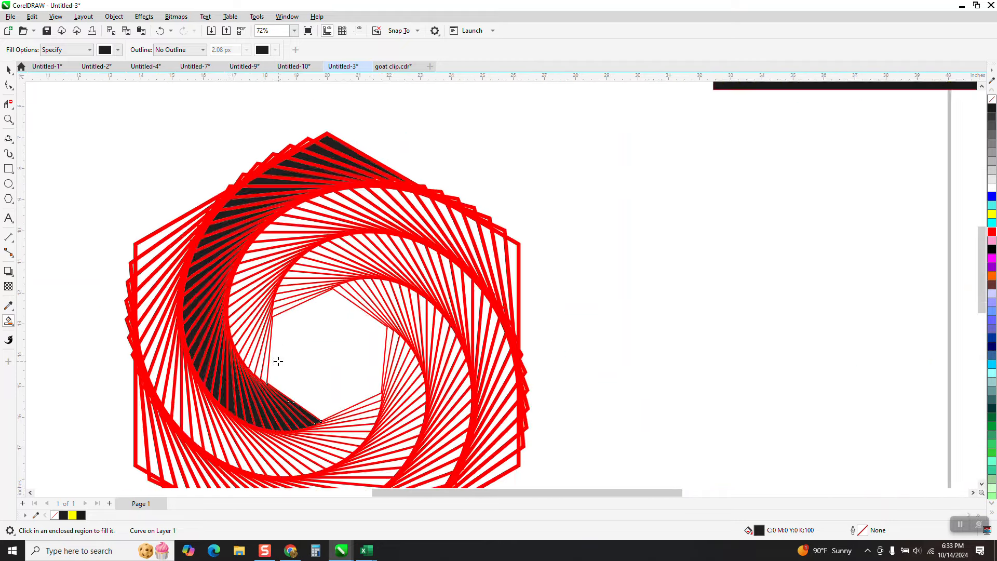
pyautogui.click(9, 69)
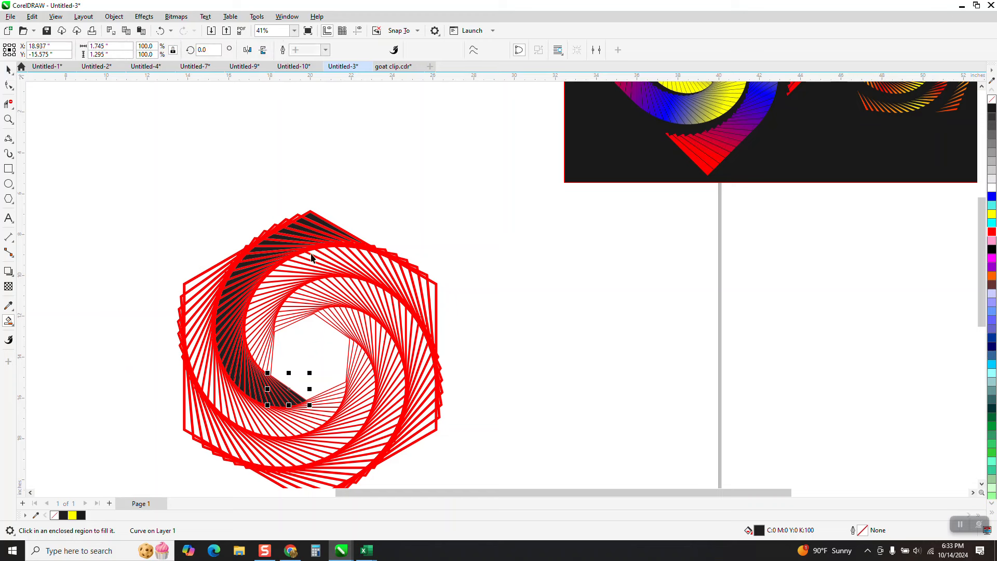
pyautogui.click(420, 278)
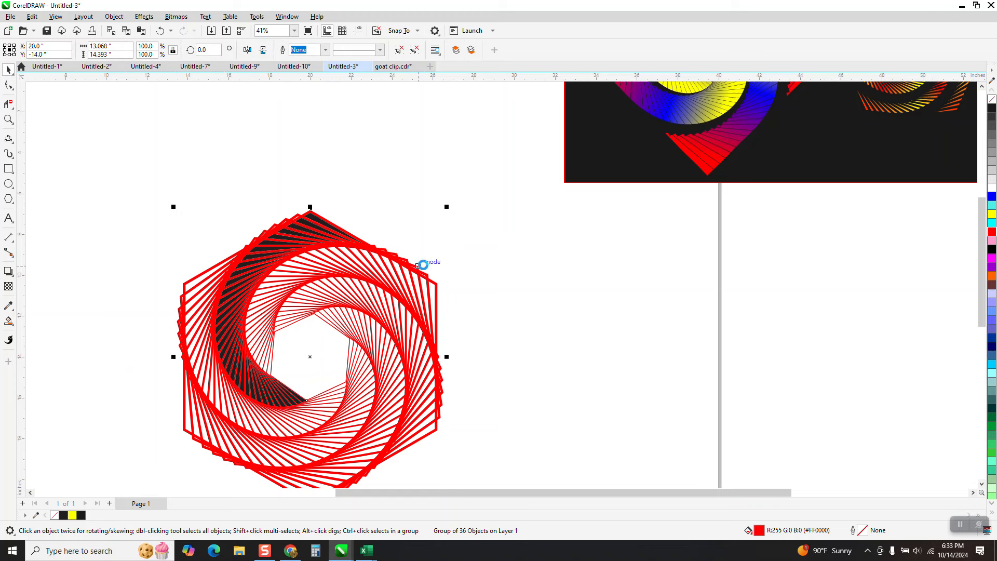
pyautogui.press('Right')
pyautogui.press('Right')
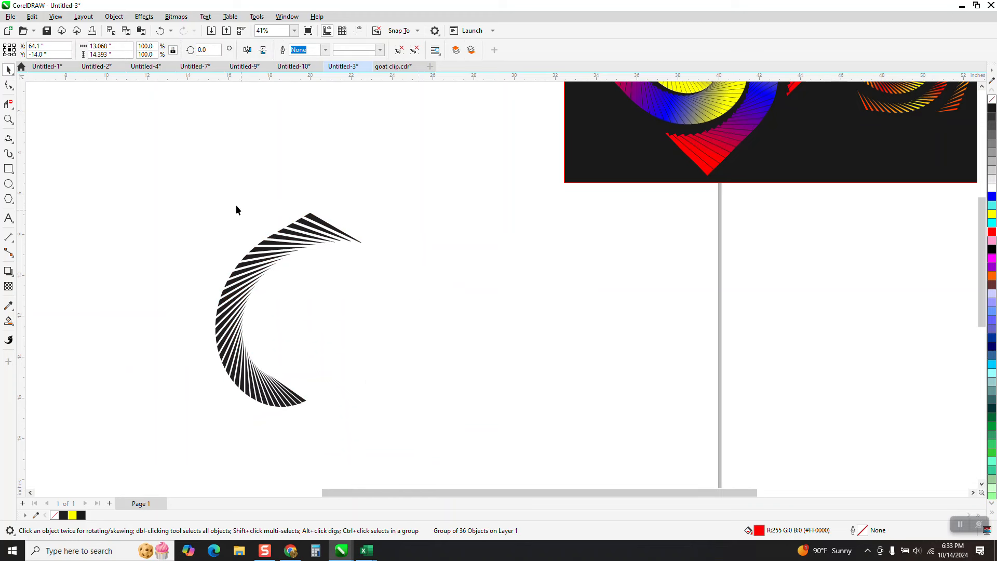
pyautogui.scroll(-1, 746, 193)
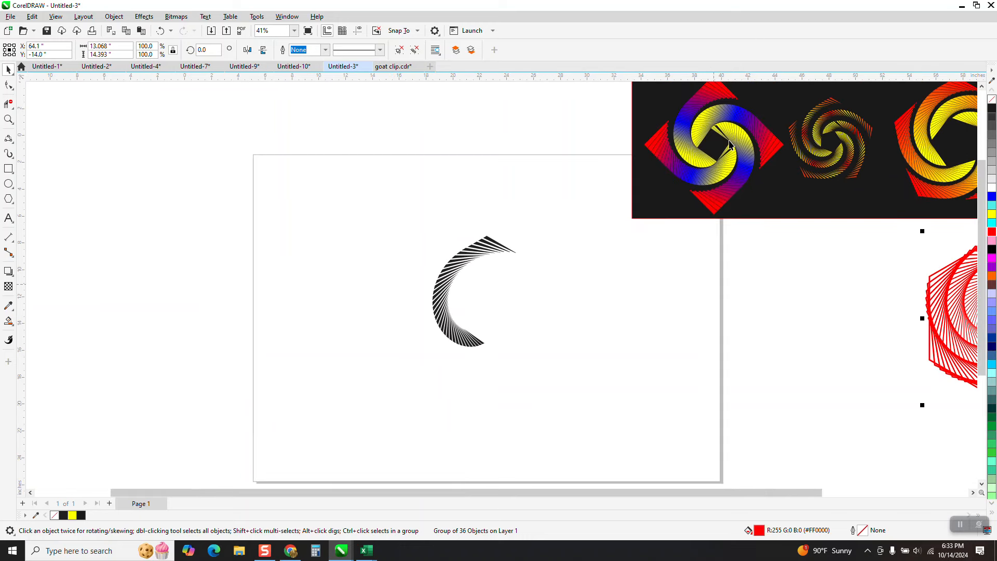
pyautogui.scroll(-1, 760, 143)
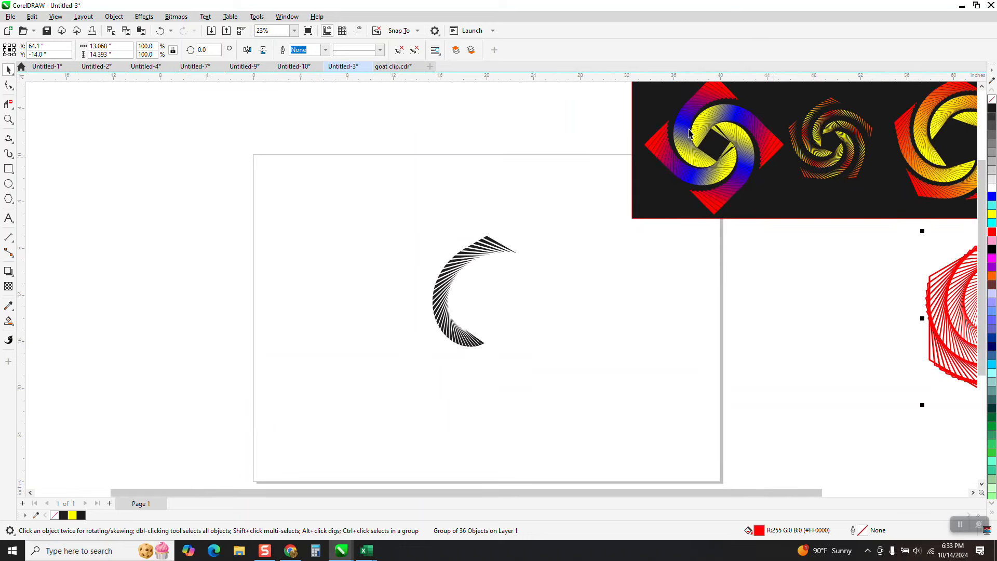
# Step: Recolor all the pieces of the black spiral arm yellow and group them
pyautogui.moveTo(408, 285); pyautogui.dragTo(580, 378)
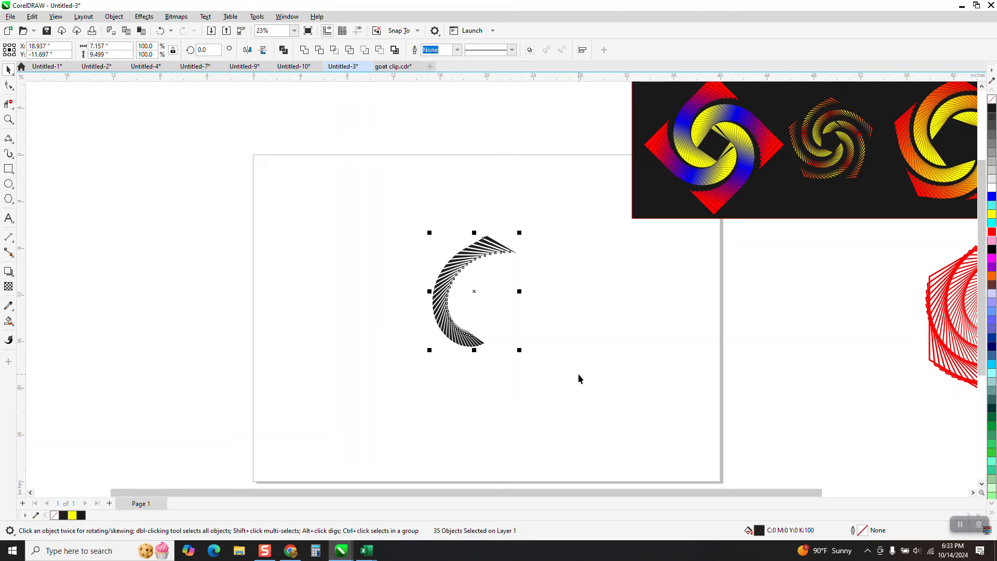
pyautogui.click(991, 215)
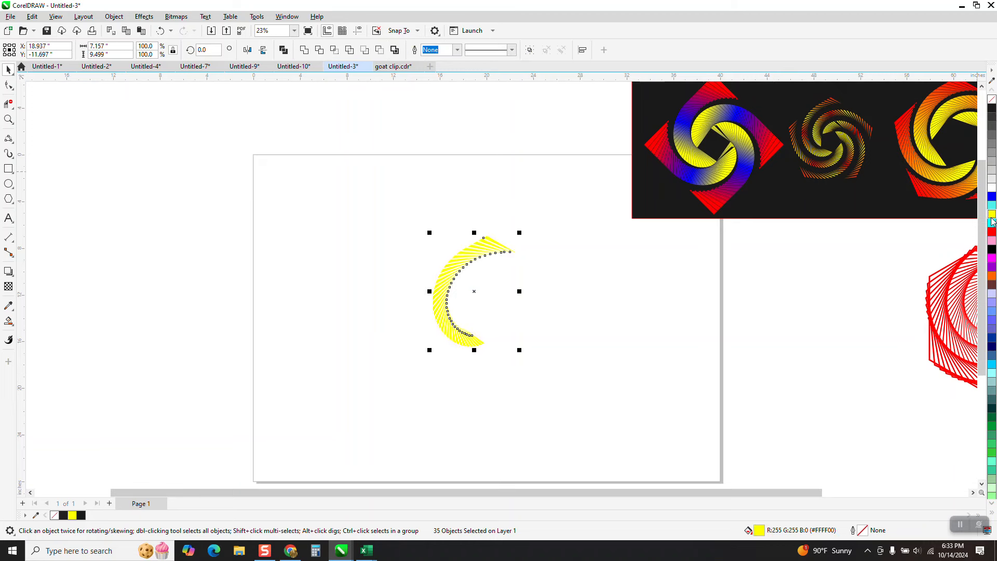
pyautogui.click(116, 17)
pyautogui.moveTo(157, 194)
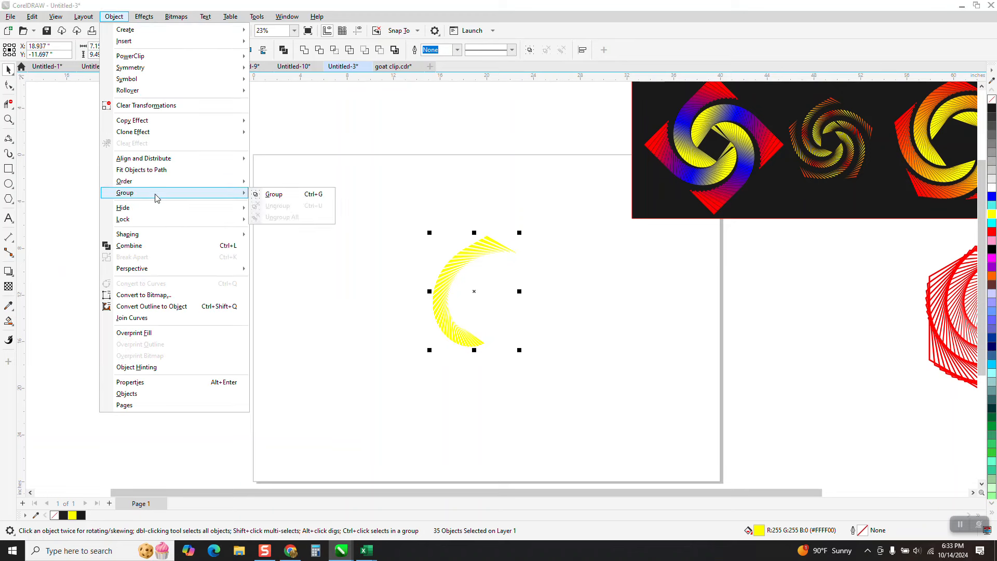
pyautogui.click(294, 200)
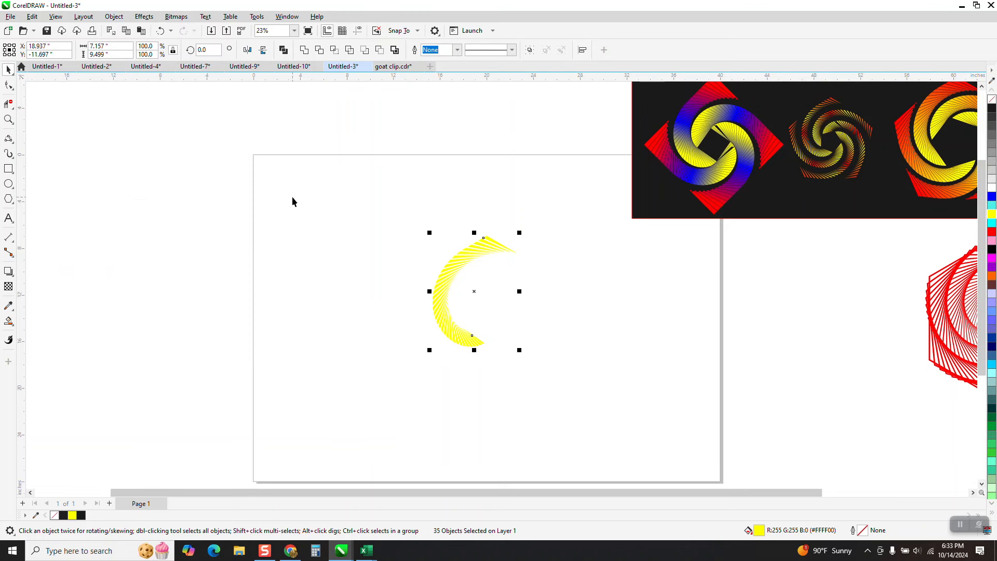
# Step: Apply a linear fountain fill to the grouped arm, running from yellow at its inner end to red at its outer tip
pyautogui.click(10, 322)
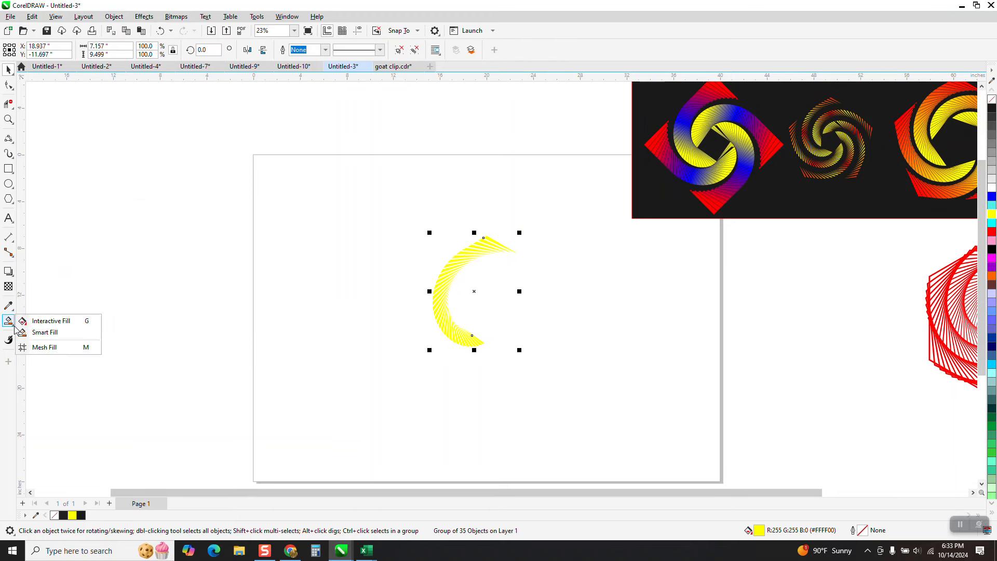
pyautogui.click(44, 321)
pyautogui.moveTo(479, 346); pyautogui.dragTo(497, 240)
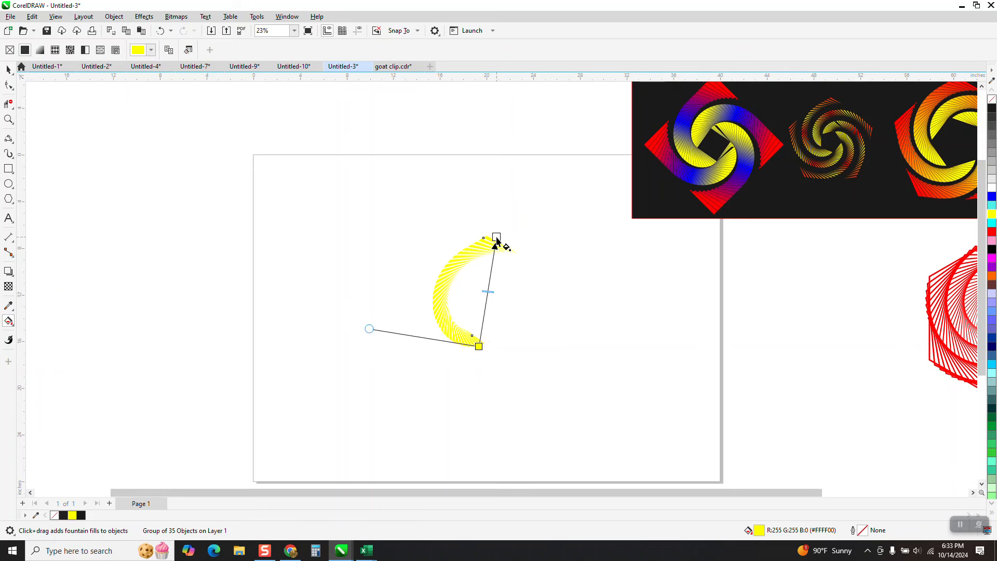
pyautogui.moveTo(992, 237); pyautogui.dragTo(496, 238)
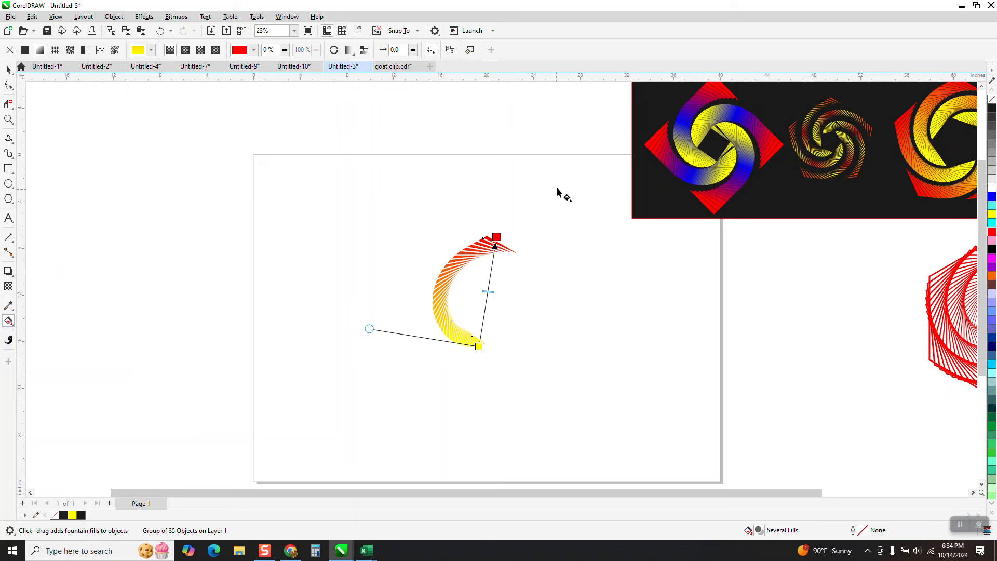
pyautogui.click(8, 69)
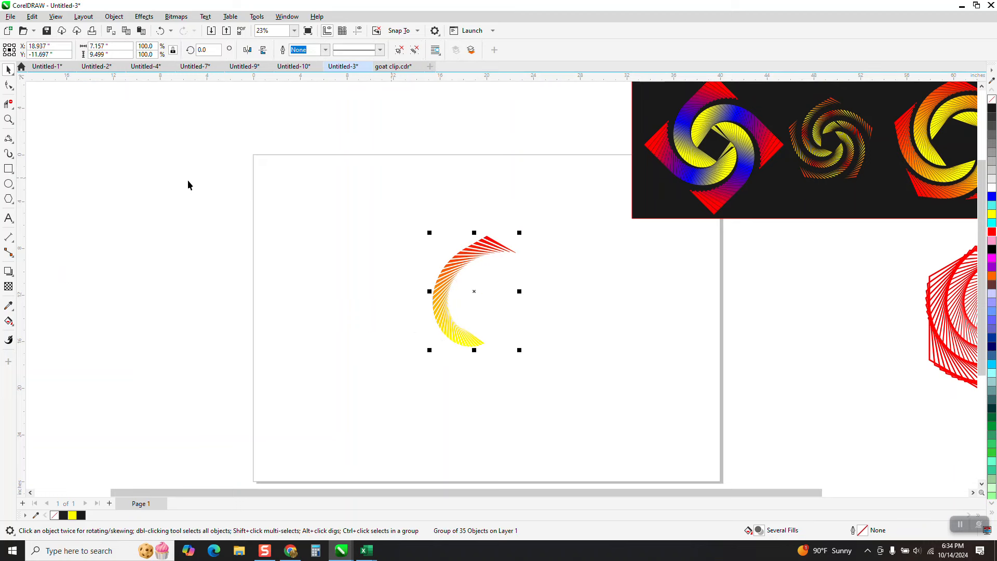
# Step: Draw a background rectangle about 43.2 by 24.9 inches around the arm, fill it with dark #1A1A1A, and send it behind the arm
pyautogui.click(9, 169)
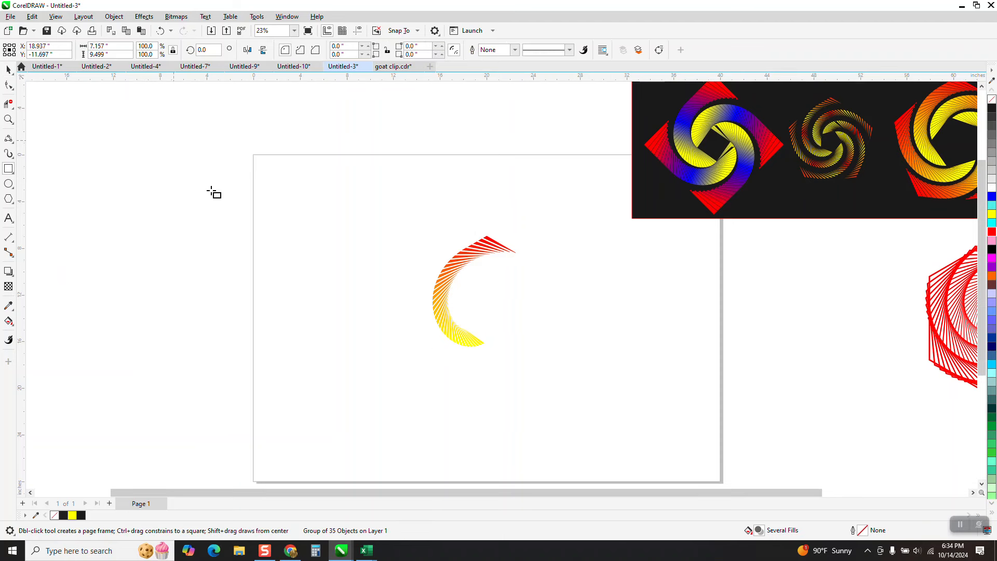
pyautogui.moveTo(173, 140); pyautogui.dragTo(678, 432)
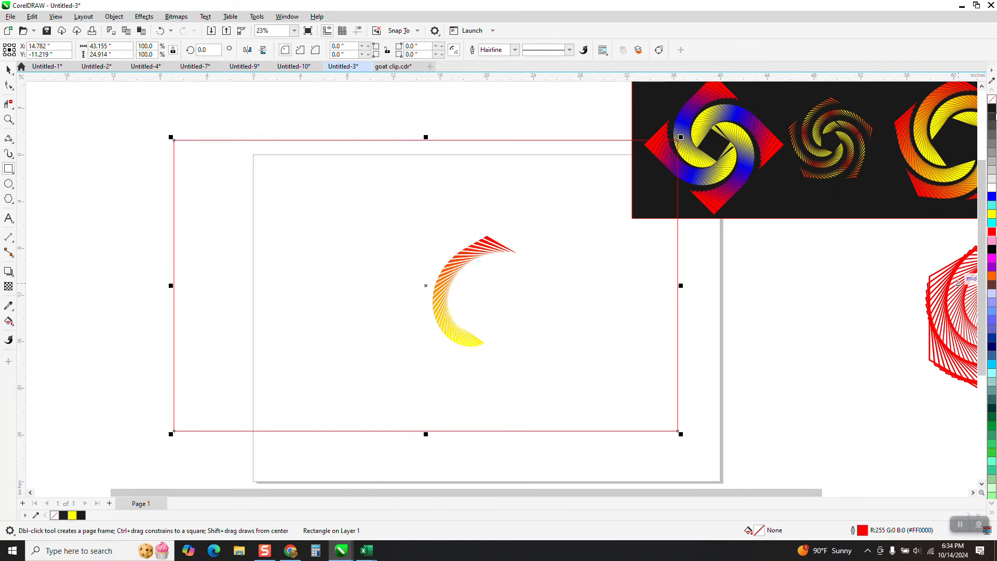
pyautogui.click(993, 109)
pyautogui.click(114, 16)
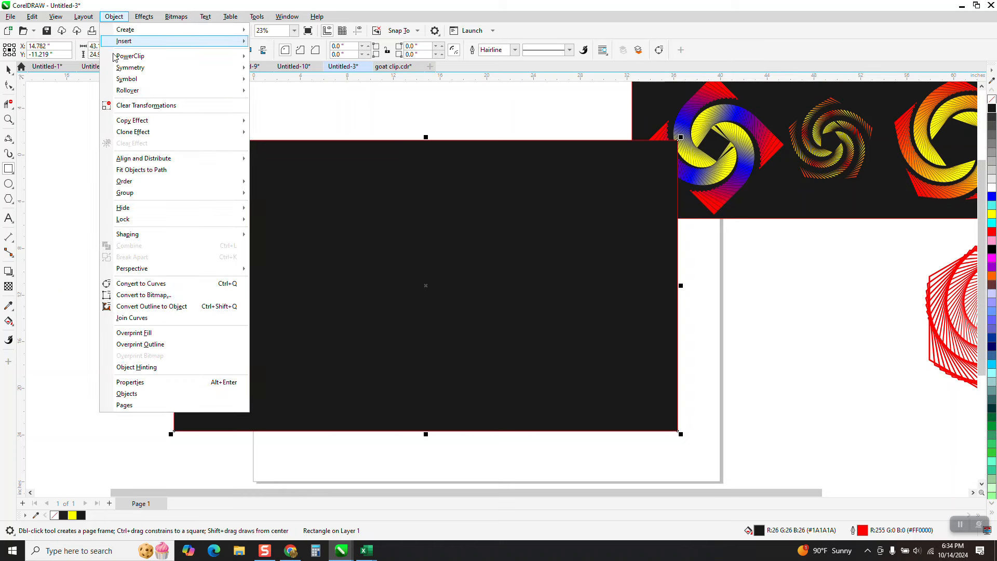
pyautogui.moveTo(128, 186)
pyautogui.click(303, 194)
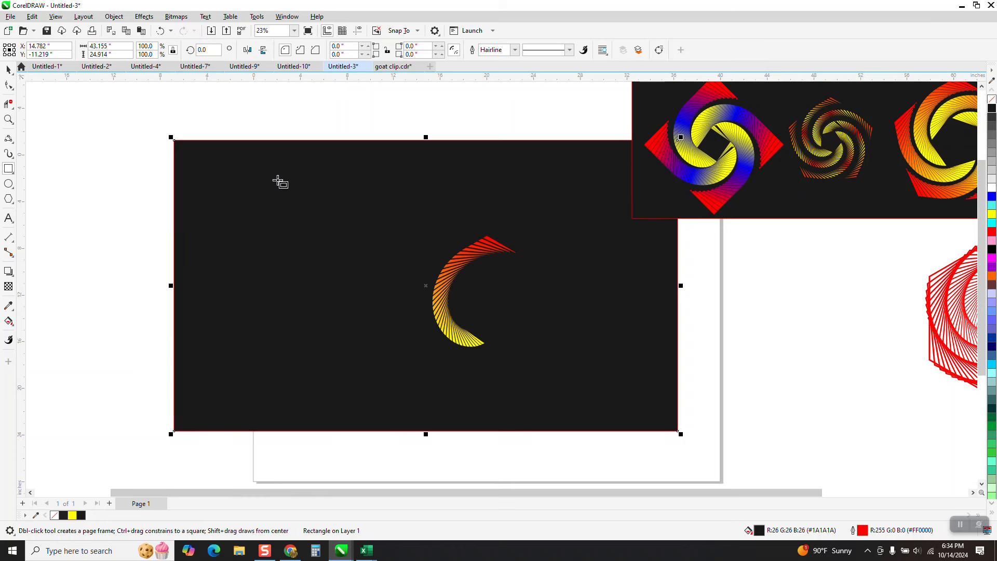
# Step: Set the gradient arm's rotation center at the spiral's center and create a copy rotated to 60 degrees
pyautogui.click(8, 69)
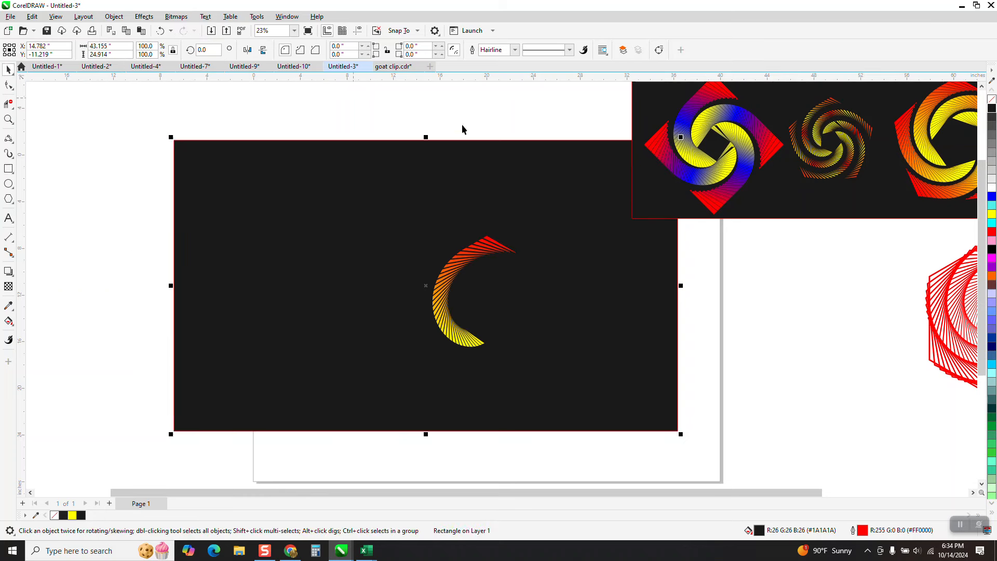
pyautogui.click(482, 248)
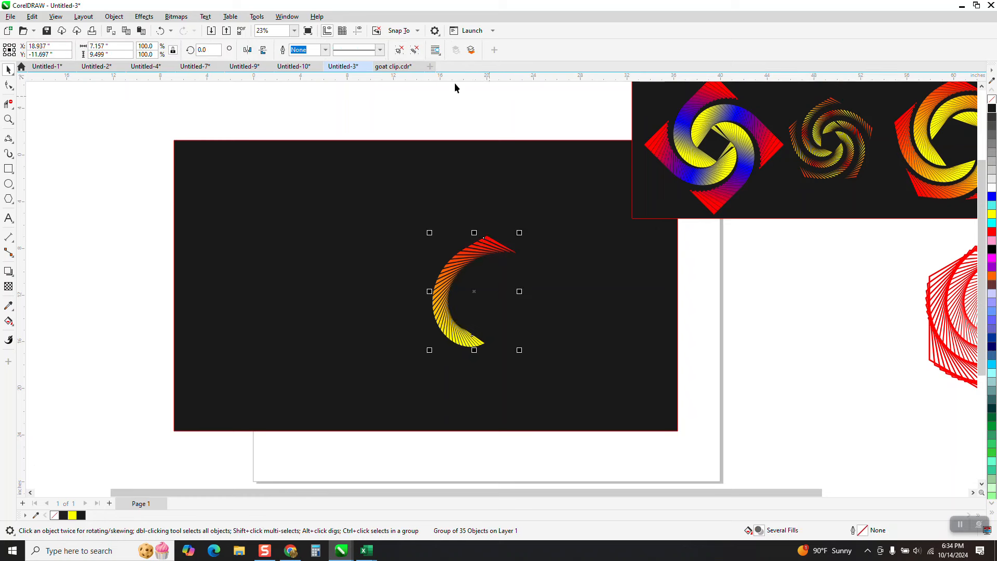
pyautogui.click(479, 300)
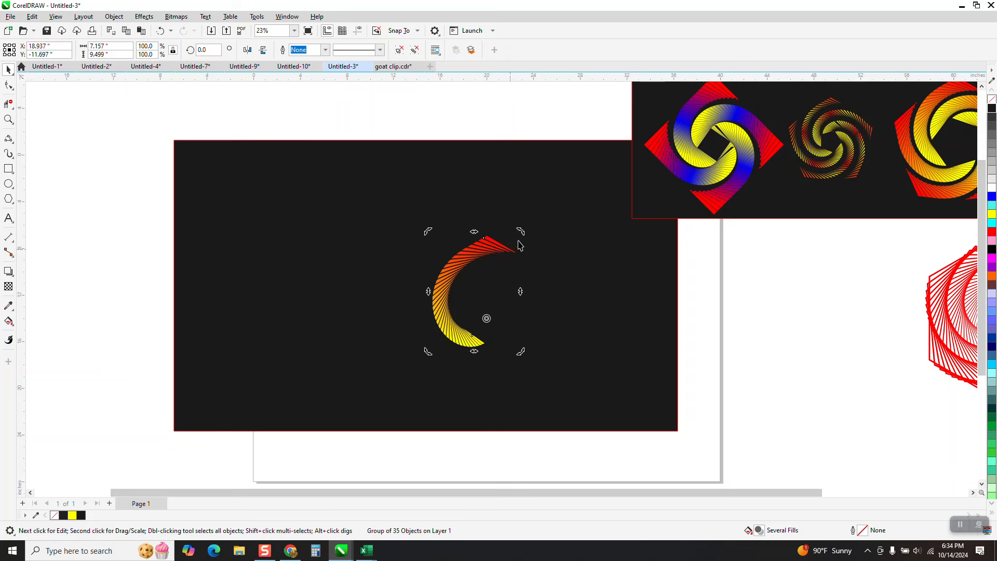
pyautogui.moveTo(521, 230); pyautogui.dragTo(426, 246)
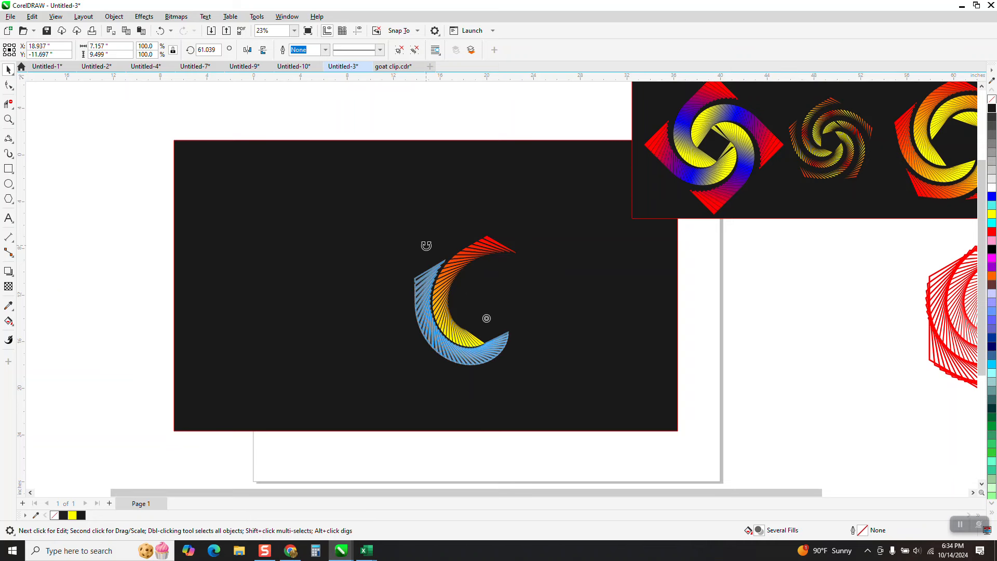
pyautogui.moveTo(426, 246); pyautogui.dragTo(426, 244)
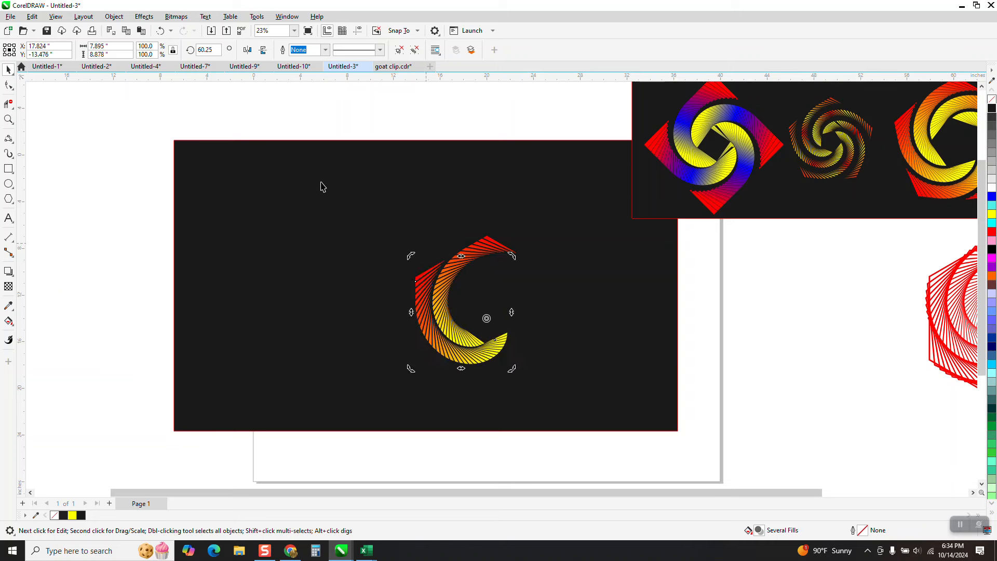
pyautogui.click(216, 51)
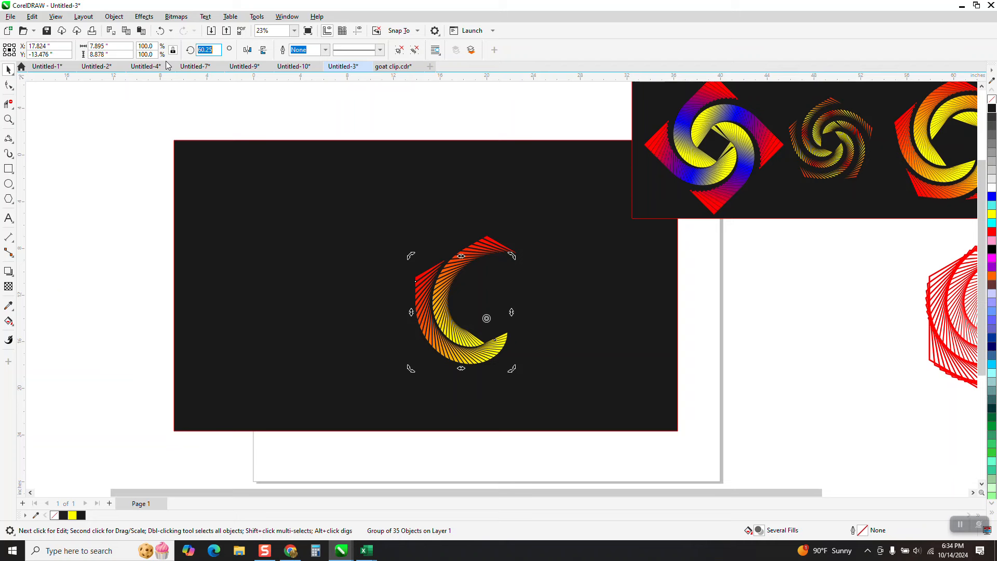
pyautogui.write('60')
# Step: Repeat the 60-degree rotated duplication four times to complete the six-armed spiral, and deselect the last arm
pyautogui.hotkey('ctrl', 'r')
pyautogui.hotkey('ctrl', 'r')
pyautogui.hotkey('ctrl', 'r')
pyautogui.hotkey('ctrl', 'r')
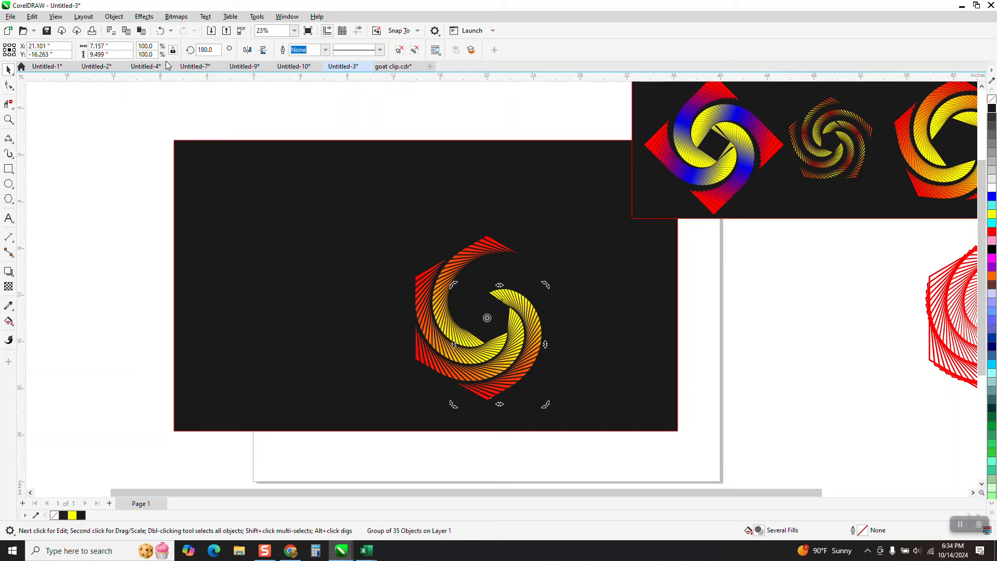
pyautogui.rightClick(167, 65)
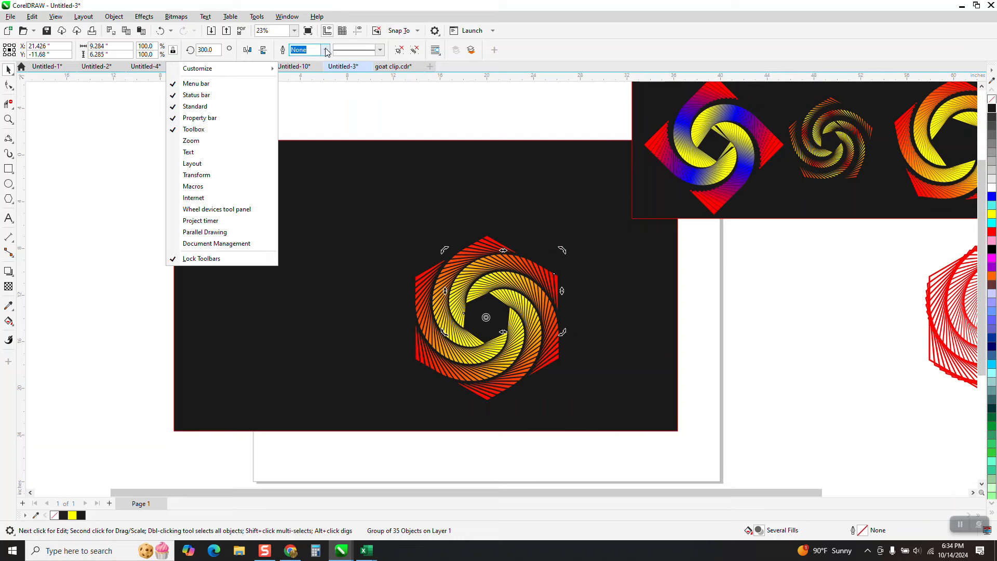
pyautogui.click(429, 95)
pyautogui.scroll(-1, 889, 184)
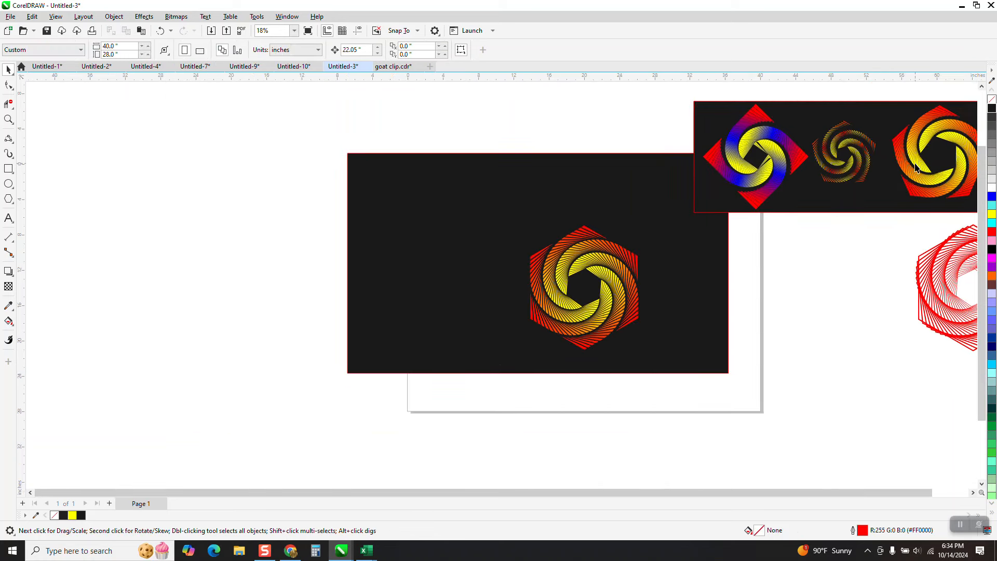
# Step: Examine the finished six-armed gradient spiral up close on its dark background
pyautogui.click(9, 119)
pyautogui.moveTo(537, 221); pyautogui.dragTo(730, 358)
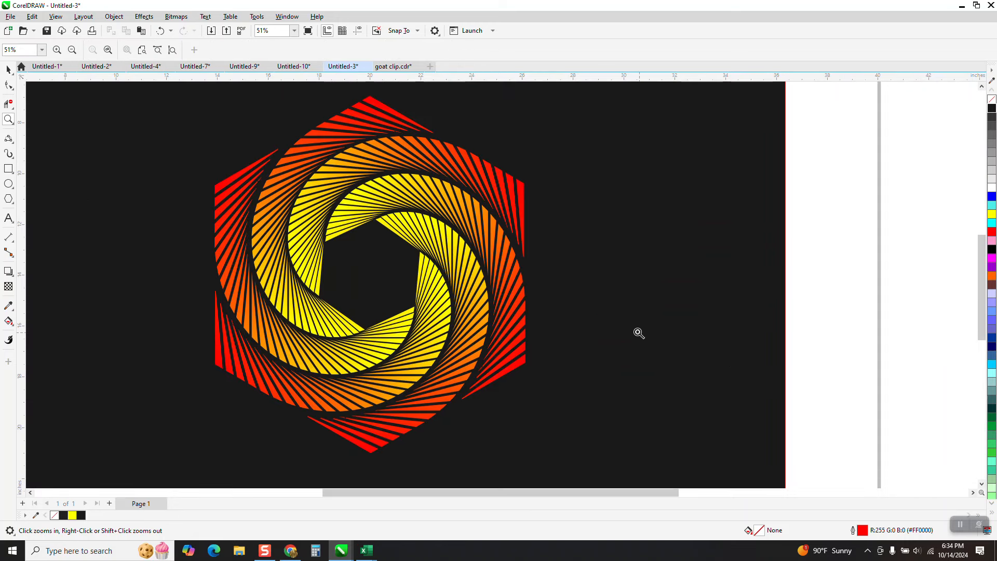
pyautogui.scroll(-1, 597, 304)
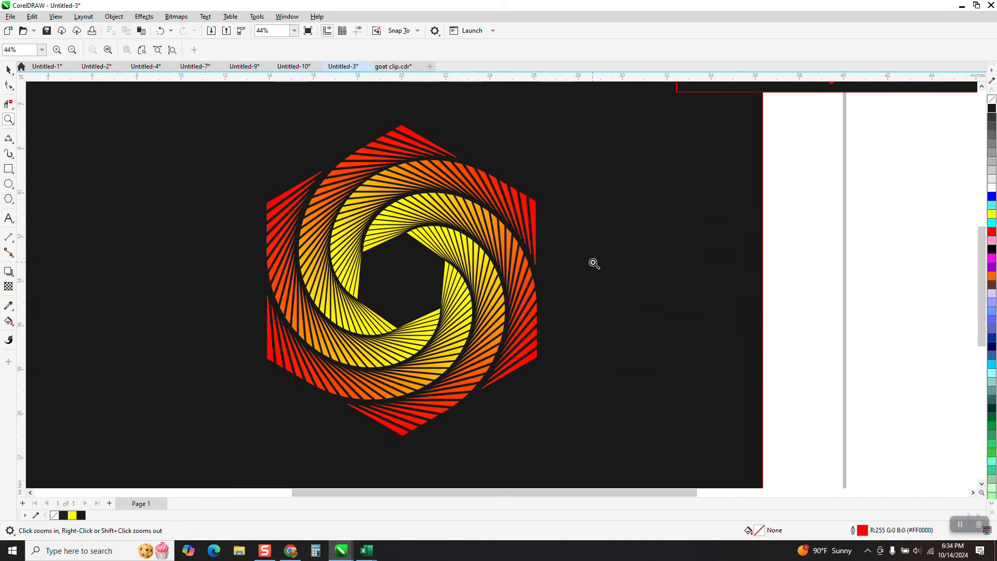
pyautogui.scroll(-1, 581, 266)
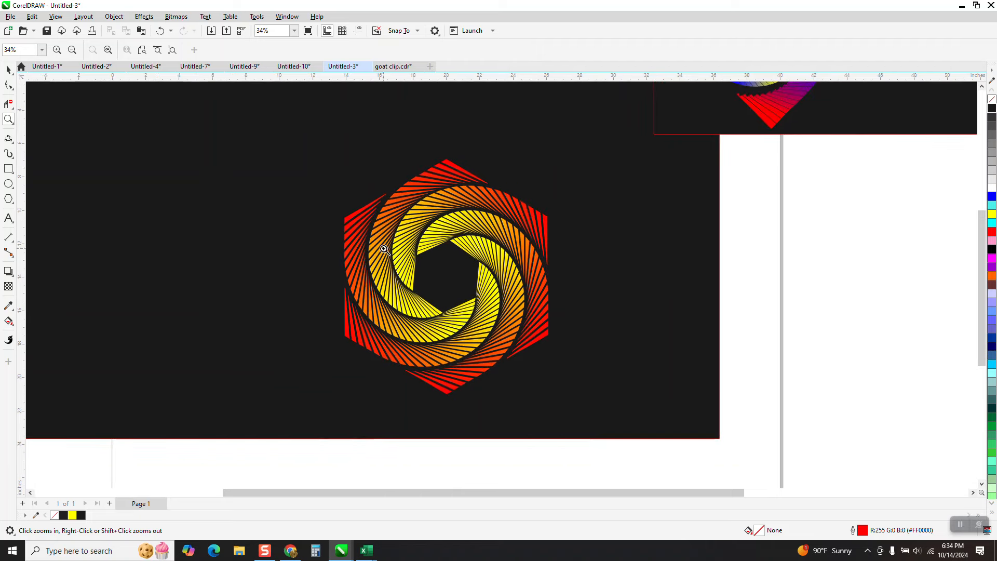
pyautogui.scroll(-1, 468, 291)
pyautogui.scroll(-1, 527, 311)
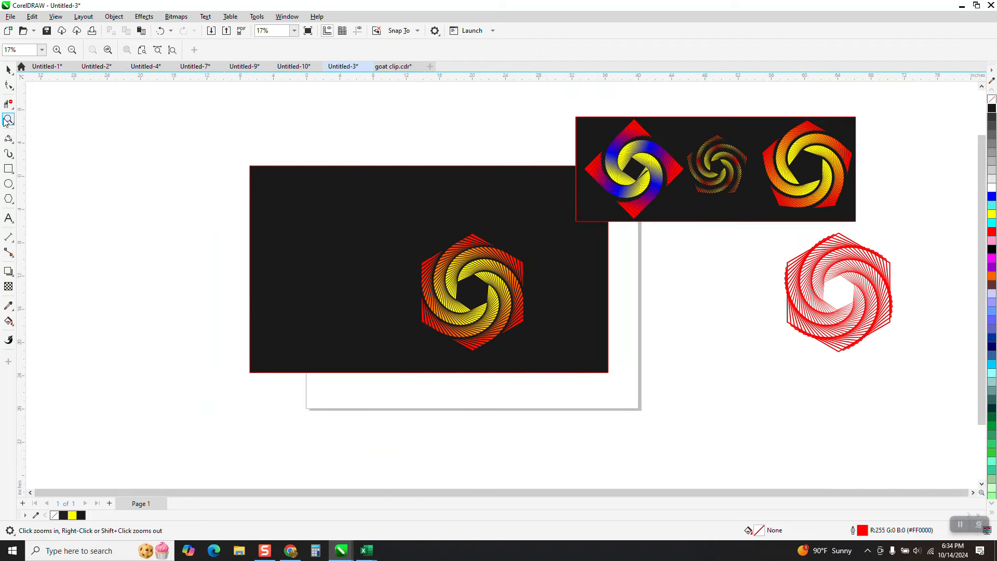
# Step: Draw a square in the empty area beside the dark background and set its size to 10 by 10 inches
pyautogui.click(8, 168)
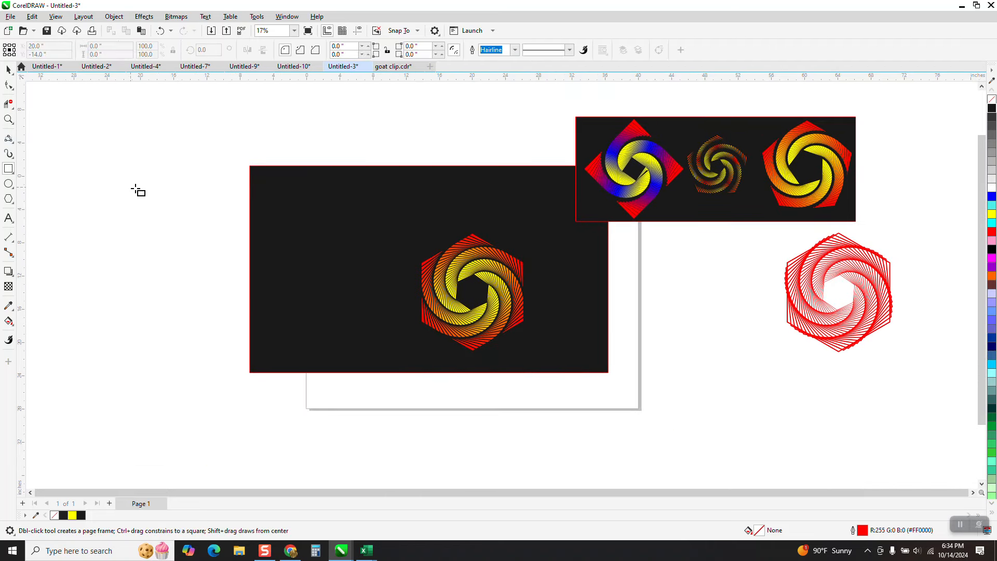
pyautogui.moveTo(161, 186); pyautogui.dragTo(115, 233)
pyautogui.click(120, 46)
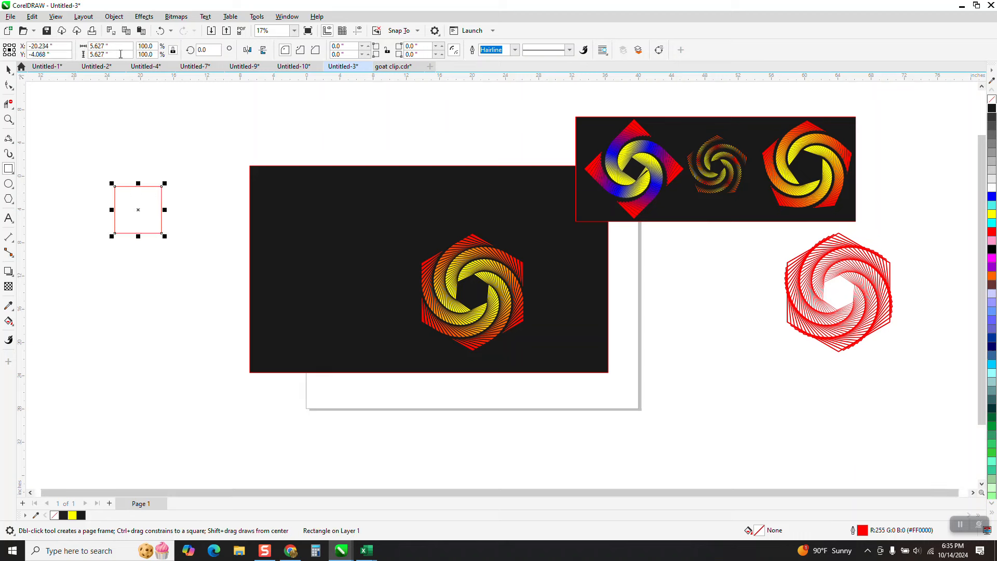
pyautogui.write('10')
pyautogui.press('Return')
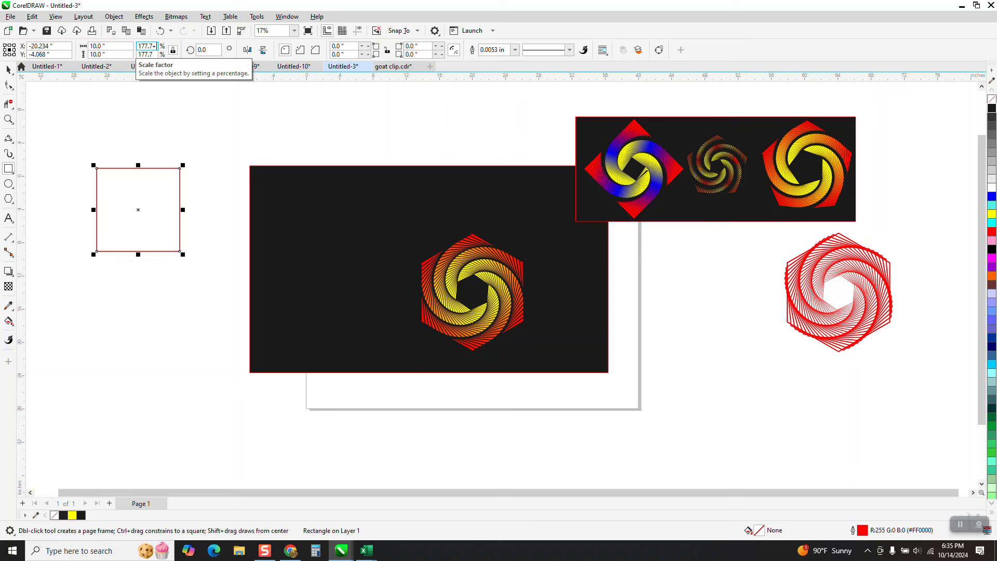
# Step: Create a copy of the square with its scale factor increased by 2 percent and its rotation set to 2 degrees
pyautogui.click(208, 50)
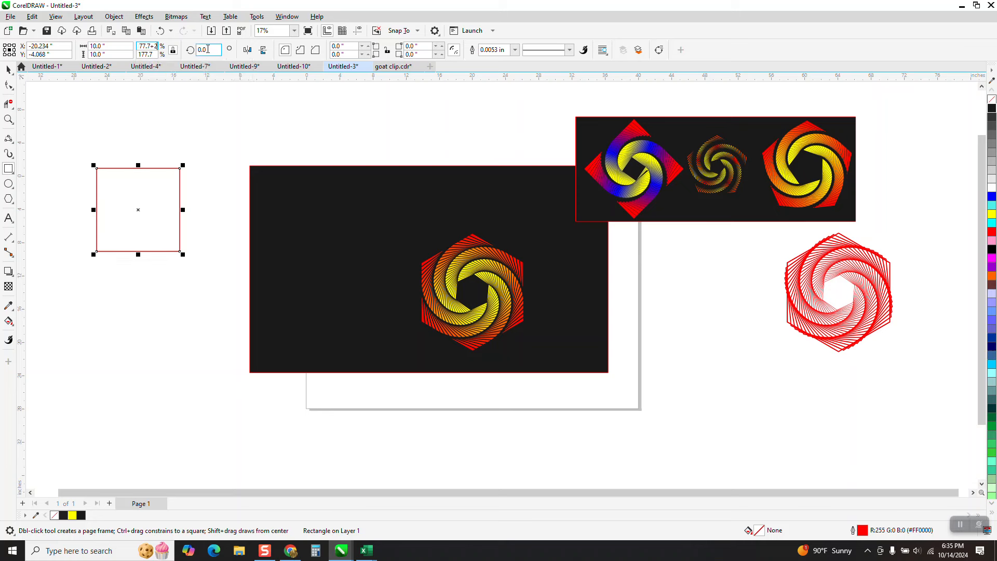
pyautogui.press('Tab')
pyautogui.write('2')
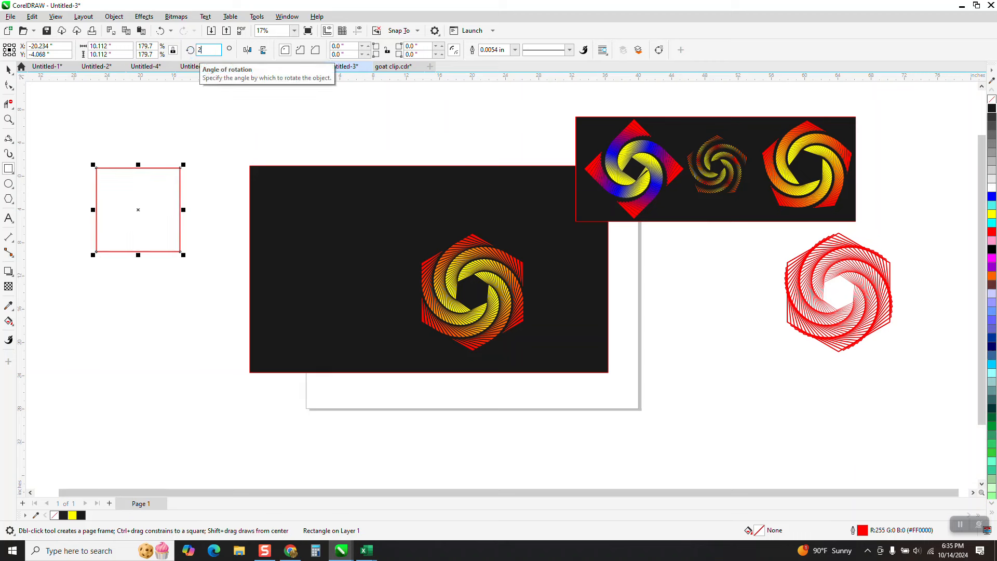
pyautogui.press('Return')
# Step: Repeat the enlarged, rotated duplication of the square until the last copy is rotated 188 degrees, building a square spiral
pyautogui.hotkey('ctrl', 'd')
pyautogui.hotkey('ctrl', 'd')
pyautogui.hotkey('ctrl', 'd')
pyautogui.hotkey('ctrl', 'd')
pyautogui.hotkey('ctrl', 'd')
pyautogui.hotkey('ctrl', 'd')
pyautogui.hotkey('ctrl', 'd')
pyautogui.hotkey('ctrl', 'd')
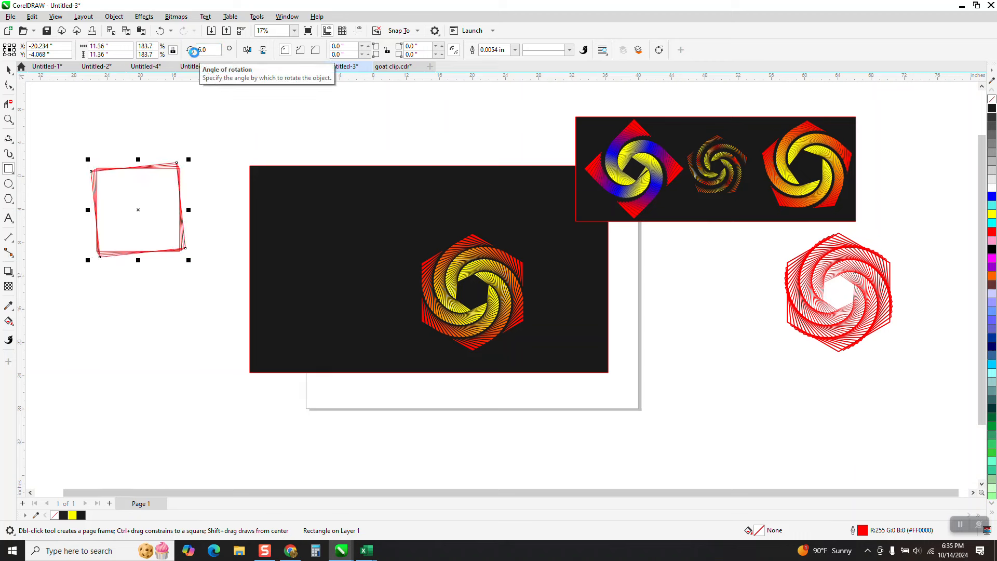
pyautogui.hotkey('ctrl', 'd')
pyautogui.hotkey('ctrl', 'd')
pyautogui.hotkey('ctrl', 'd')
pyautogui.hotkey('ctrl', 'd')
pyautogui.hotkey('ctrl', 'd')
pyautogui.hotkey('ctrl', 'd')
pyautogui.hotkey('ctrl', 'd')
pyautogui.hotkey('ctrl', 'd')
pyautogui.hotkey('ctrl', 'd')
pyautogui.hotkey('ctrl', 'd')
pyautogui.hotkey('ctrl', 'd')
pyautogui.hotkey('ctrl', 'd')
pyautogui.hotkey('ctrl', 'd')
pyautogui.hotkey('ctrl', 'd')
pyautogui.hotkey('ctrl', 'd')
pyautogui.hotkey('ctrl', 'd')
pyautogui.hotkey('ctrl', 'd')
pyautogui.hotkey('ctrl', 'd')
pyautogui.hotkey('ctrl', 'd')
pyautogui.hotkey('ctrl', 'd')
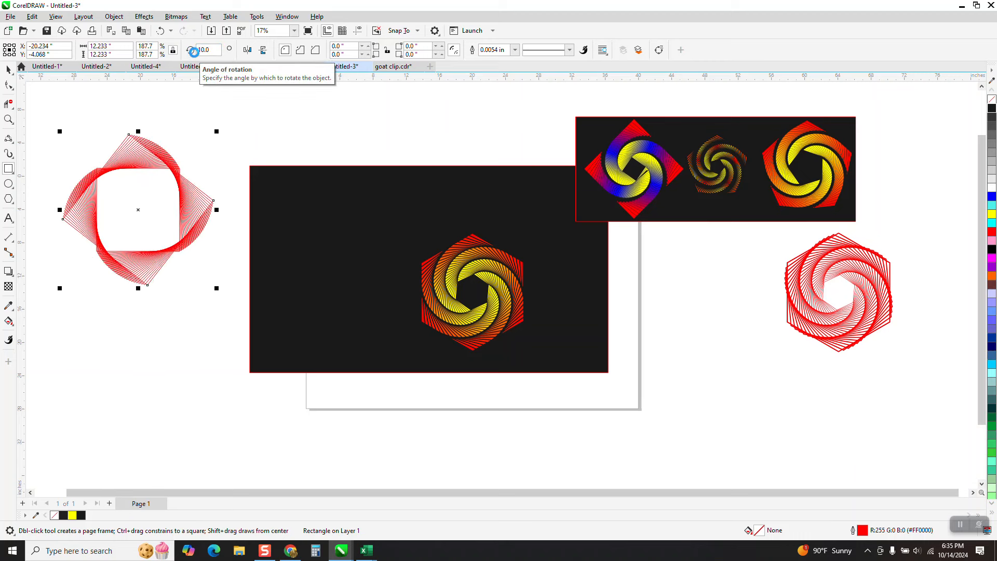
pyautogui.hotkey('ctrl', 'd')
pyautogui.hotkey('ctrl', 'd')
pyautogui.hotkey('ctrl', 'd')
pyautogui.hotkey('ctrl', 'd')
pyautogui.hotkey('ctrl', 'd')
pyautogui.hotkey('ctrl', 'd')
pyautogui.hotkey('ctrl', 'd')
pyautogui.hotkey('ctrl', 'd')
pyautogui.hotkey('ctrl', 'd')
pyautogui.hotkey('ctrl', 'd')
pyautogui.hotkey('ctrl', 'd')
pyautogui.hotkey('ctrl', 'd')
pyautogui.hotkey('ctrl', 'd')
pyautogui.hotkey('ctrl', 'd')
pyautogui.hotkey('ctrl', 'd')
pyautogui.hotkey('ctrl', 'd')
pyautogui.hotkey('ctrl', 'd')
pyautogui.hotkey('ctrl', 'd')
pyautogui.hotkey('ctrl', 'd')
pyautogui.hotkey('ctrl', 'd')
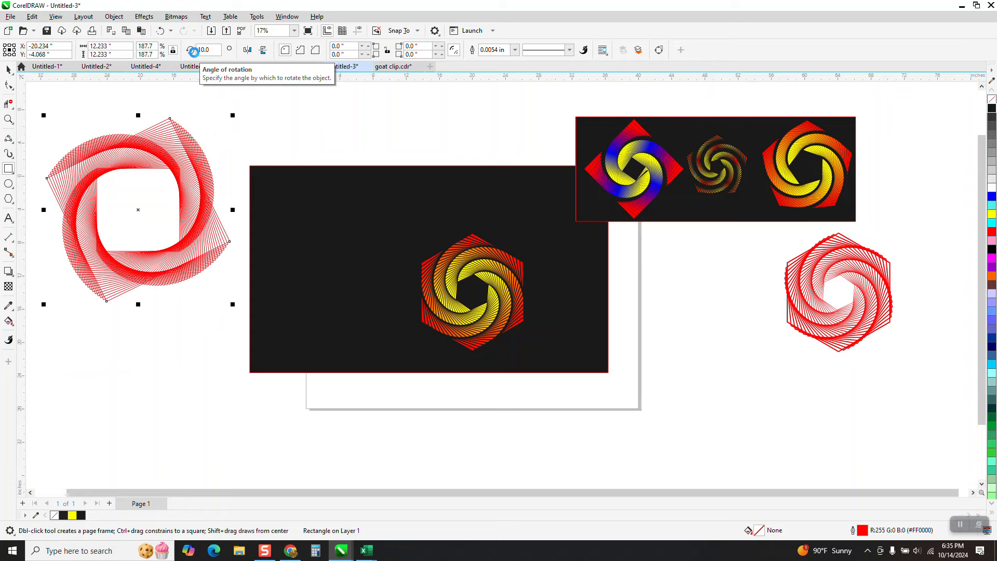
pyautogui.hotkey('ctrl', 'd')
pyautogui.hotkey('ctrl', 'd')
pyautogui.hotkey('ctrl', 'd')
pyautogui.hotkey('ctrl', 'd')
pyautogui.hotkey('ctrl', 'd')
pyautogui.hotkey('ctrl', 'd')
pyautogui.hotkey('ctrl', 'd')
pyautogui.hotkey('ctrl', 'd')
pyautogui.hotkey('ctrl', 'd')
pyautogui.hotkey('ctrl', 'd')
pyautogui.hotkey('ctrl', 'd')
pyautogui.hotkey('ctrl', 'd')
pyautogui.hotkey('ctrl', 'd')
pyautogui.hotkey('ctrl', 'd')
pyautogui.hotkey('ctrl', 'd')
pyautogui.hotkey('ctrl', 'd')
pyautogui.hotkey('ctrl', 'd')
pyautogui.hotkey('ctrl', 'd')
pyautogui.hotkey('ctrl', 'd')
pyautogui.hotkey('ctrl', 'd')
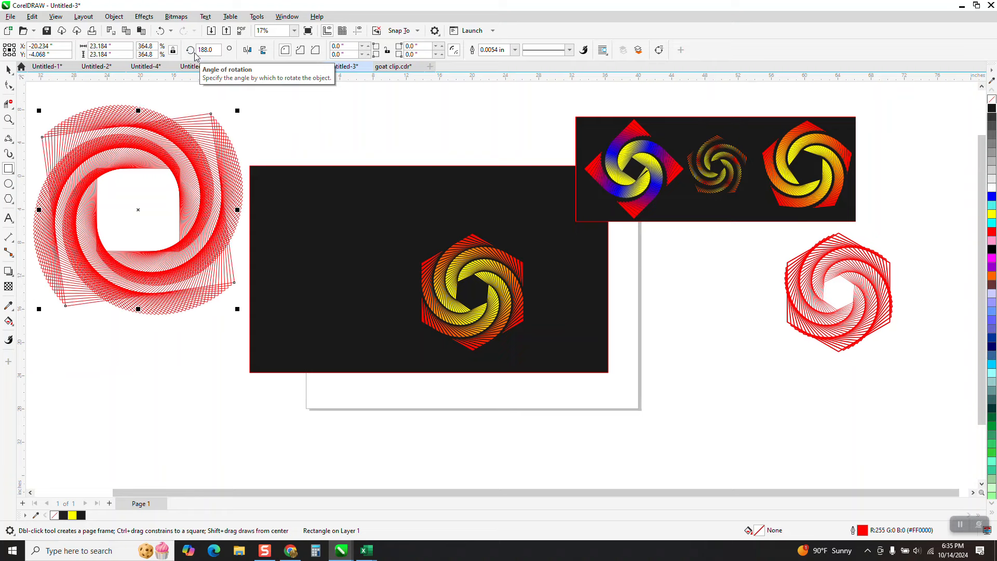
# Step: Inspect the overlapping lines of the square spiral, select all of its squares and group them
pyautogui.click(8, 85)
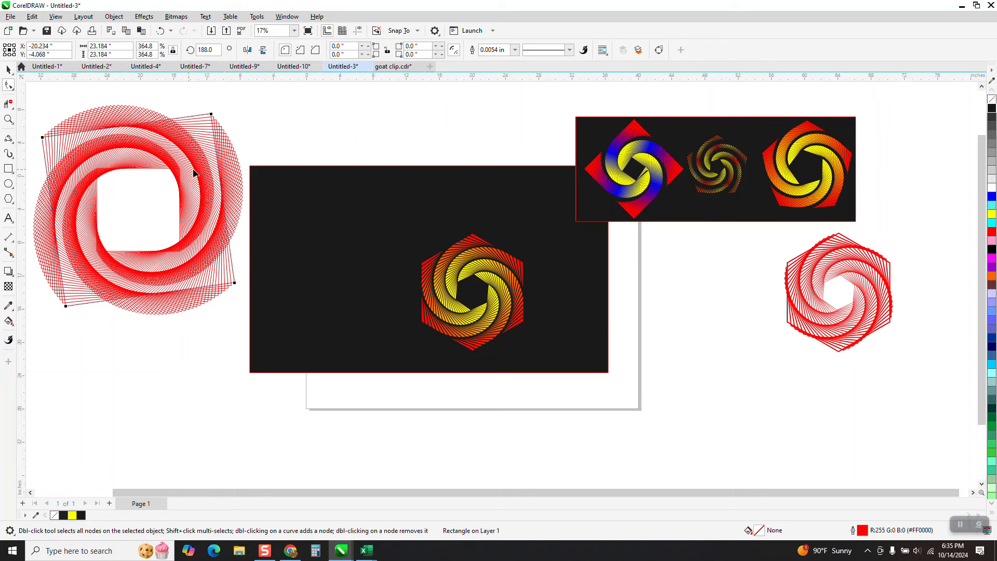
pyautogui.click(7, 121)
pyautogui.moveTo(140, 156); pyautogui.dragTo(179, 187)
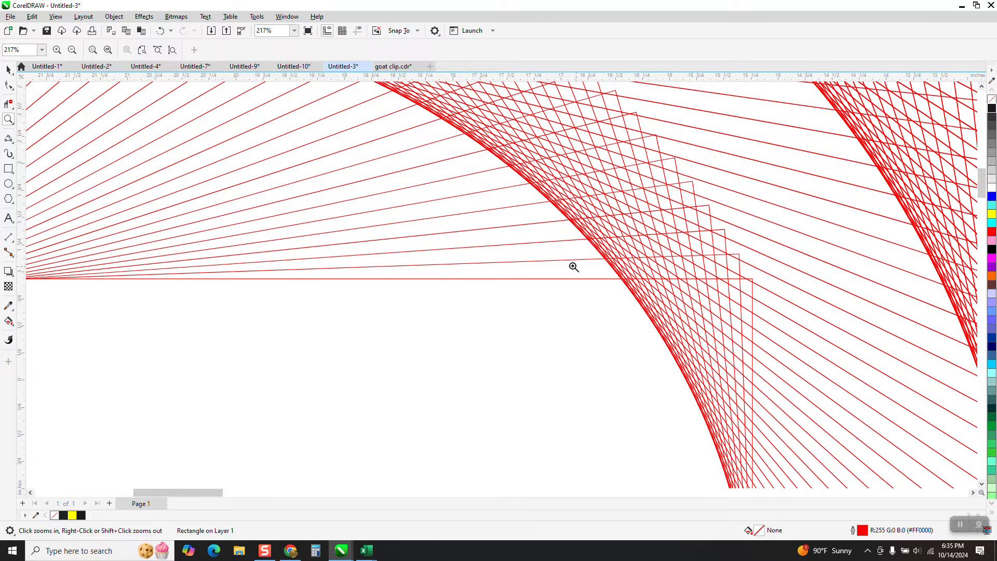
pyautogui.scroll(-2, 566, 250)
pyautogui.scroll(-2, 520, 208)
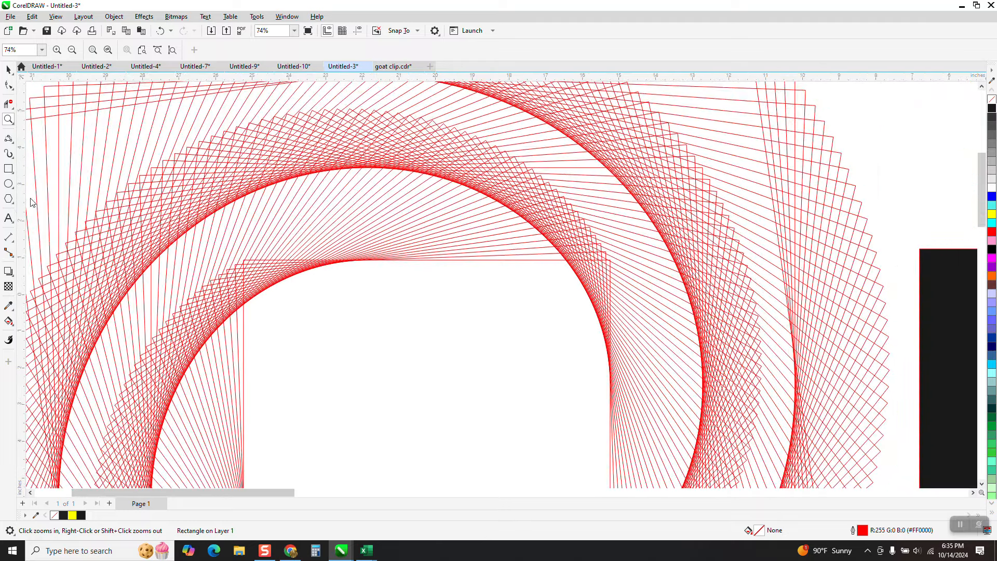
pyautogui.click(9, 218)
pyautogui.scroll(-1, 94, 145)
pyautogui.scroll(-1, 200, 161)
pyautogui.press('space')
pyautogui.moveTo(107, 107); pyautogui.dragTo(406, 410)
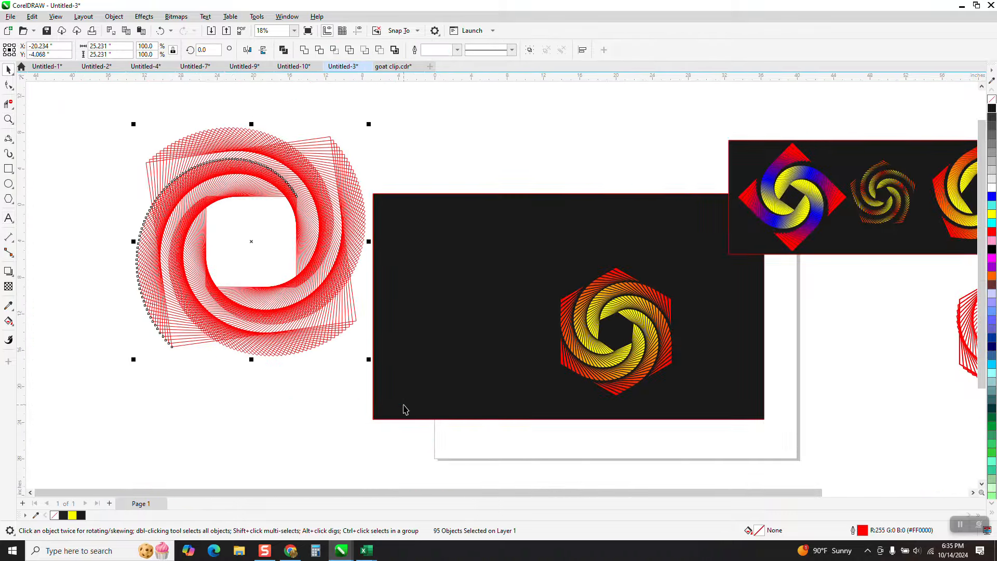
pyautogui.hotkey('ctrl', 'g')
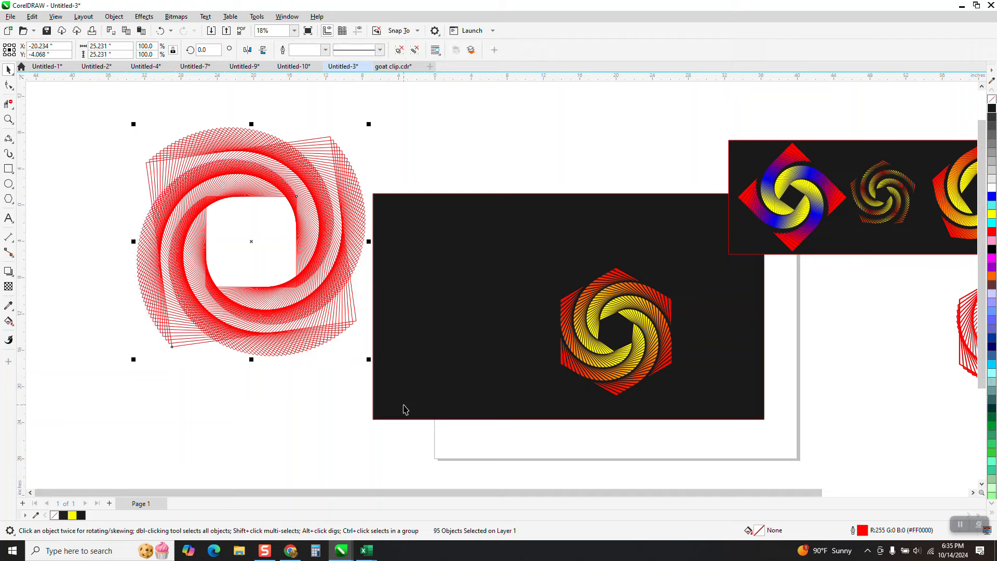
# Step: Smart Fill the thin wedges above the inner square's upper edge with black and no outline
pyautogui.click(8, 119)
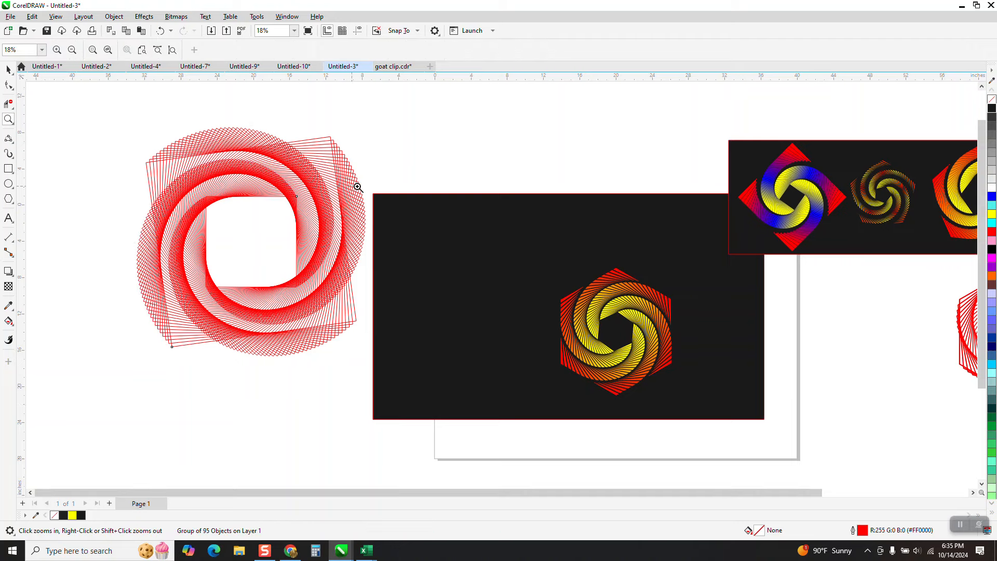
pyautogui.moveTo(243, 172); pyautogui.dragTo(306, 233)
pyautogui.click(9, 321)
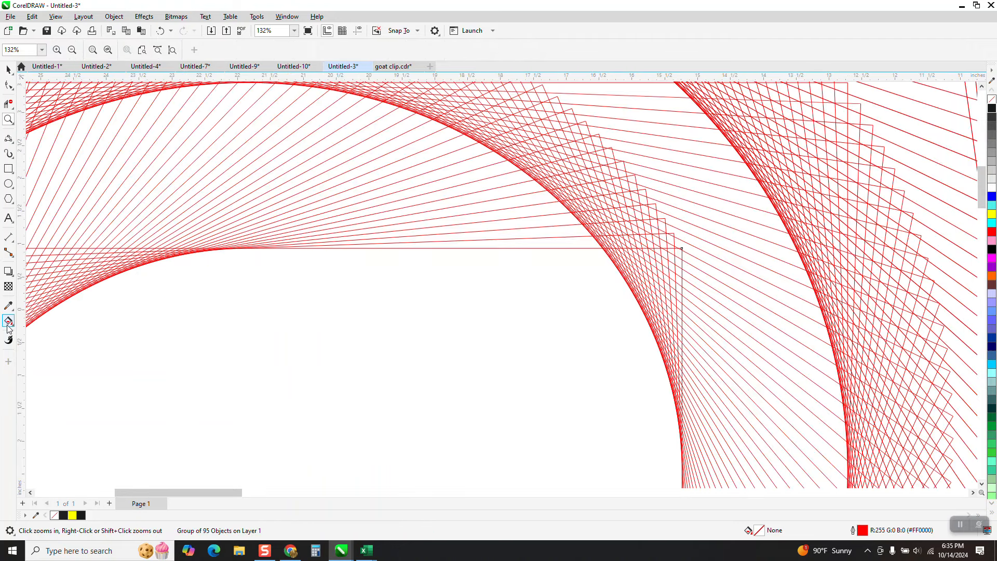
pyautogui.click(13, 326)
pyautogui.click(45, 332)
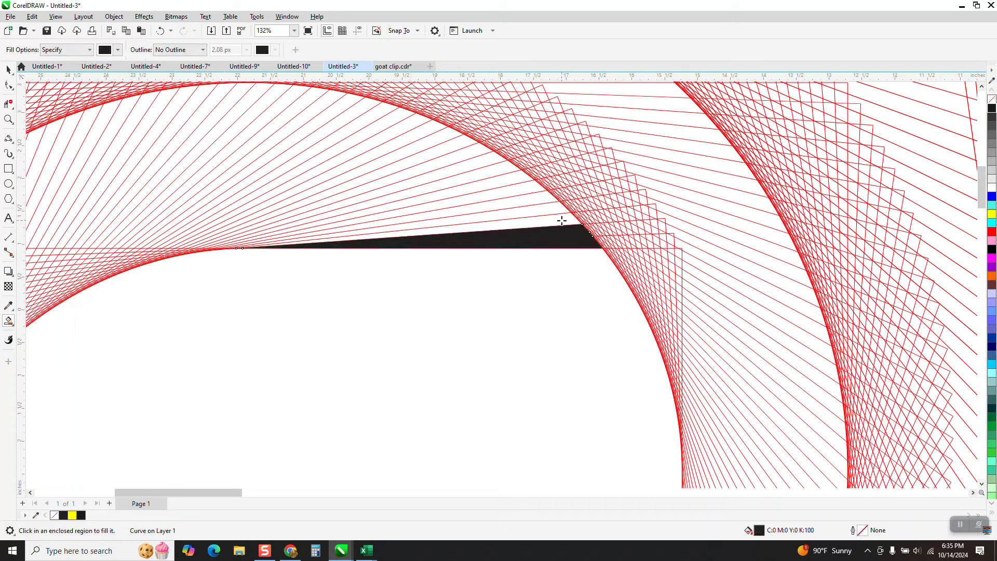
pyautogui.scroll(-3, 541, 238)
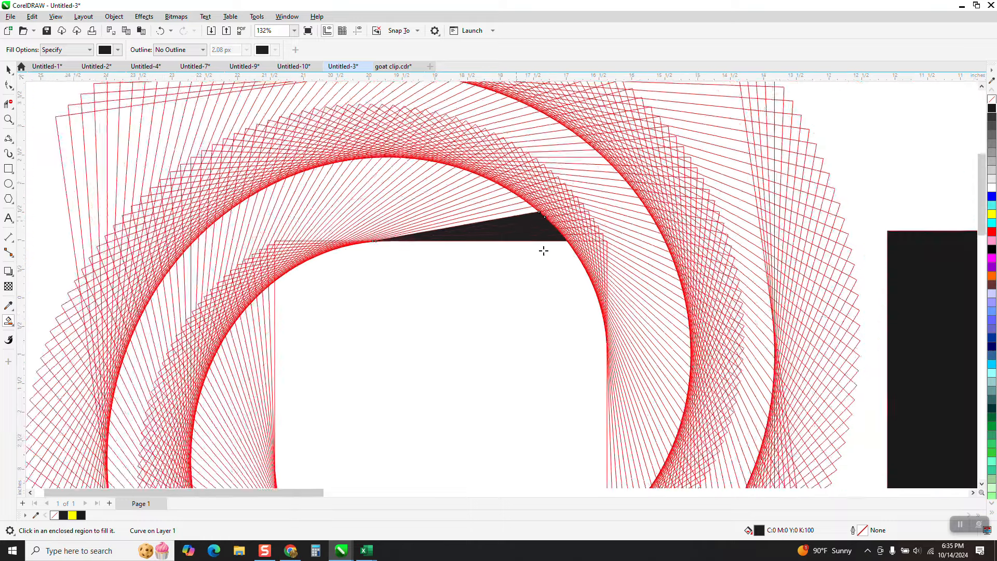
# Step: Move the spiral group away from the black wedges and examine the separated wedges up close
pyautogui.click(9, 69)
pyautogui.moveTo(471, 197); pyautogui.dragTo(253, 197)
pyautogui.moveTo(528, 307); pyautogui.dragTo(436, 321)
pyautogui.click(9, 119)
pyautogui.moveTo(470, 215); pyautogui.dragTo(554, 258)
pyautogui.scroll(-2, 667, 208)
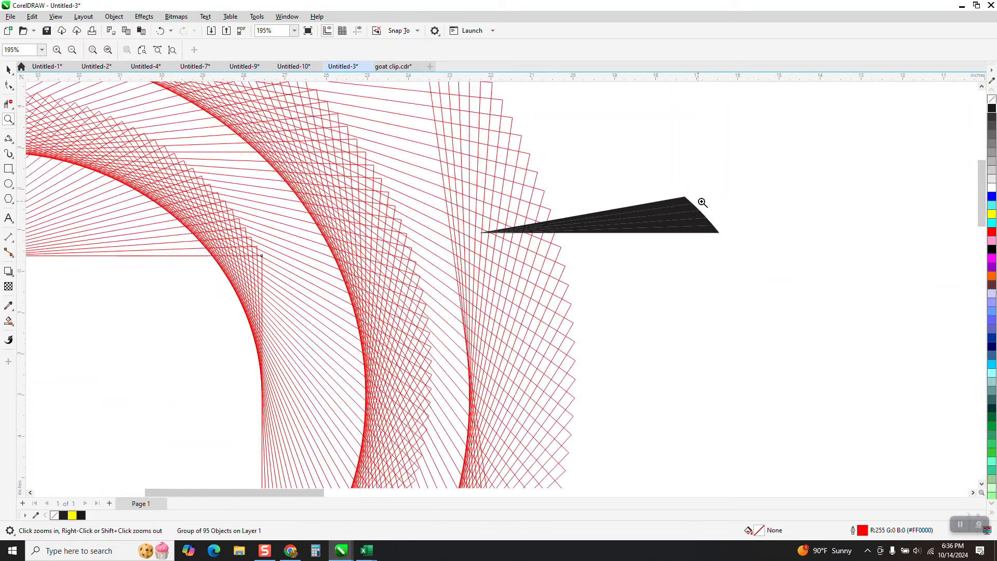
pyautogui.scroll(-4, 700, 202)
# Step: Select the separated black wedges beside the spiral and delete them
pyautogui.click(8, 69)
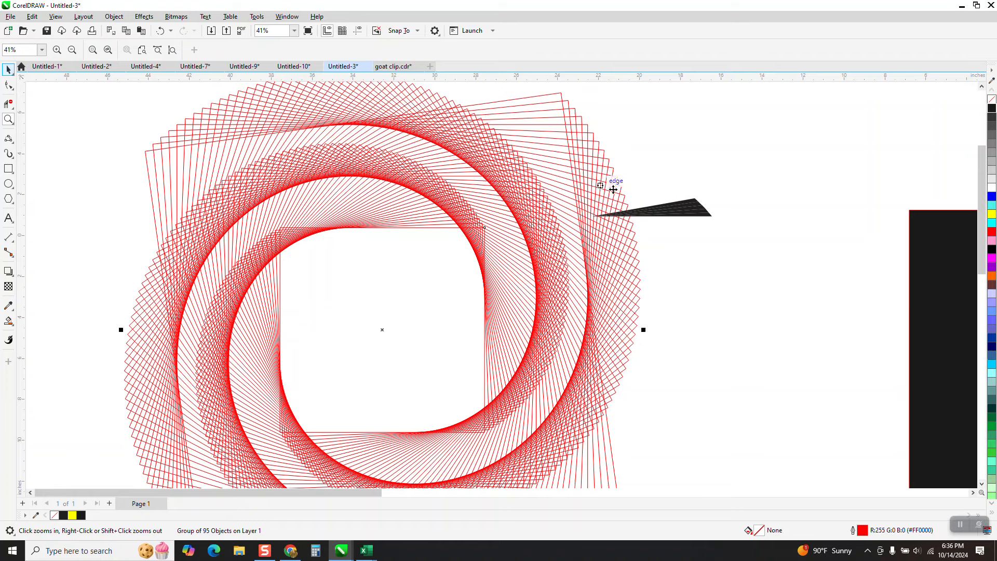
pyautogui.moveTo(673, 212); pyautogui.dragTo(733, 208)
pyautogui.moveTo(725, 158); pyautogui.dragTo(592, 245)
pyautogui.press('Delete')
pyautogui.press('Delete')
# Step: Set the square spiral group's outline width to 0.0625 in
pyautogui.click(556, 232)
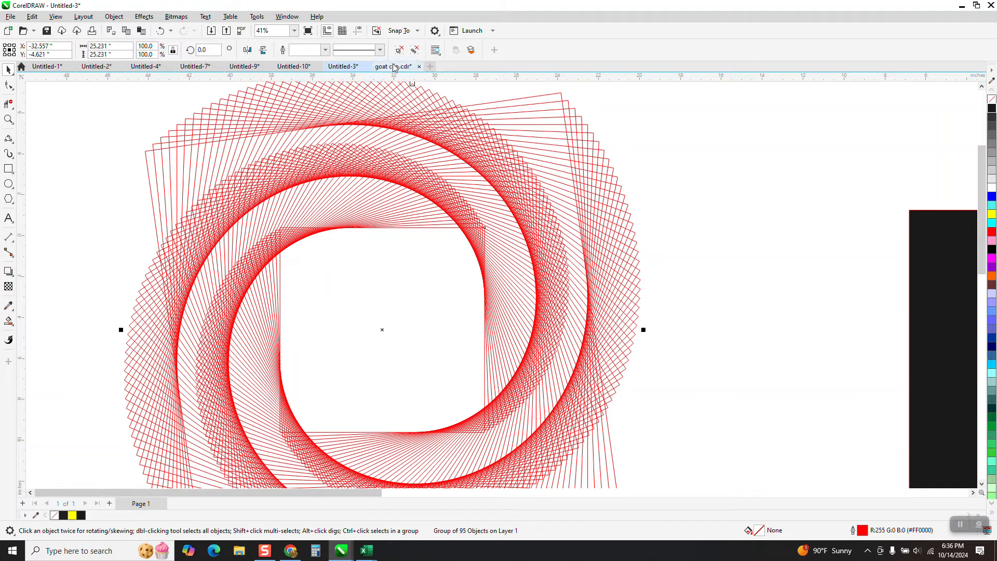
pyautogui.click(324, 50)
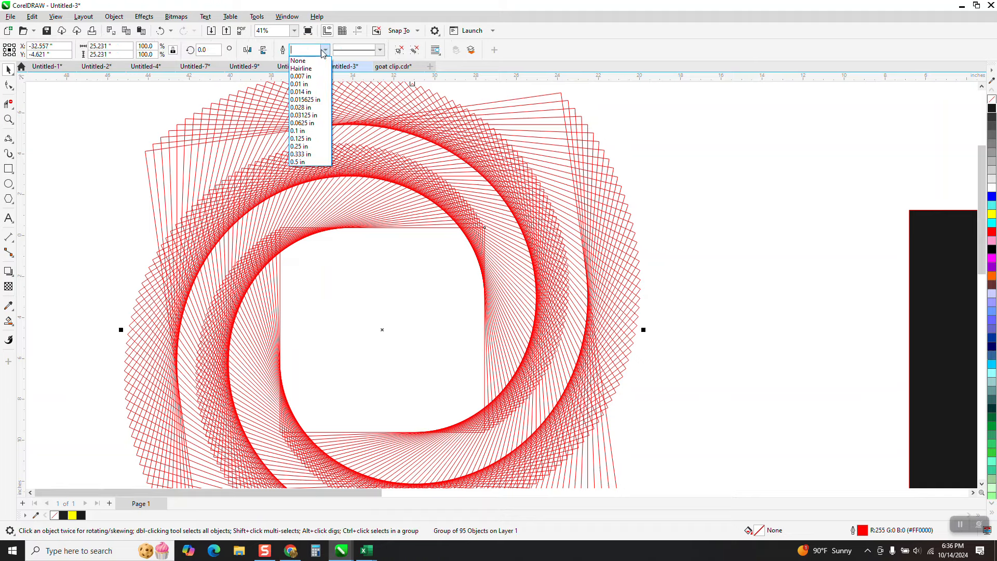
pyautogui.click(302, 123)
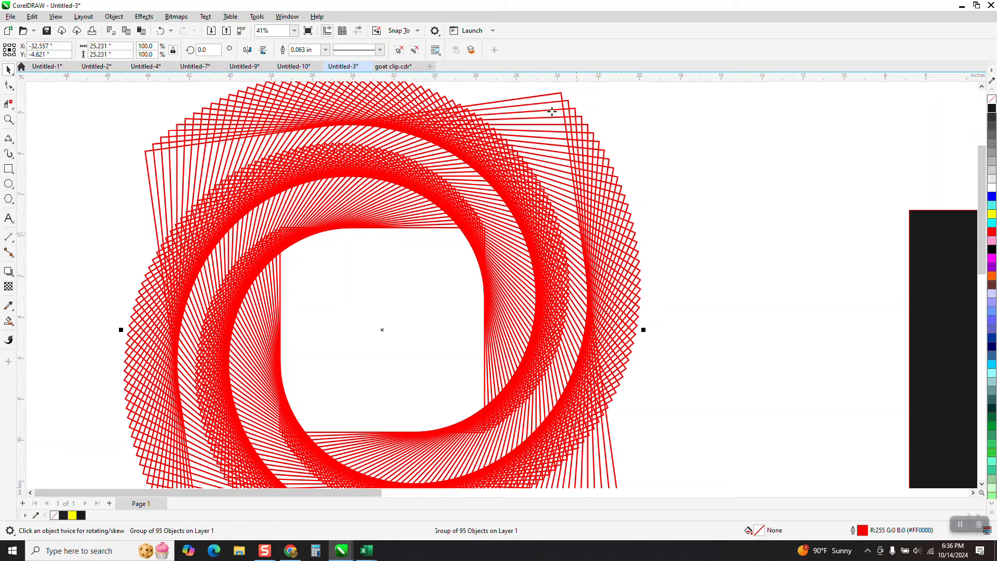
# Step: Smart Fill the topmost bands at the spiral's upper-right outer corner with black and no outline
pyautogui.click(553, 100)
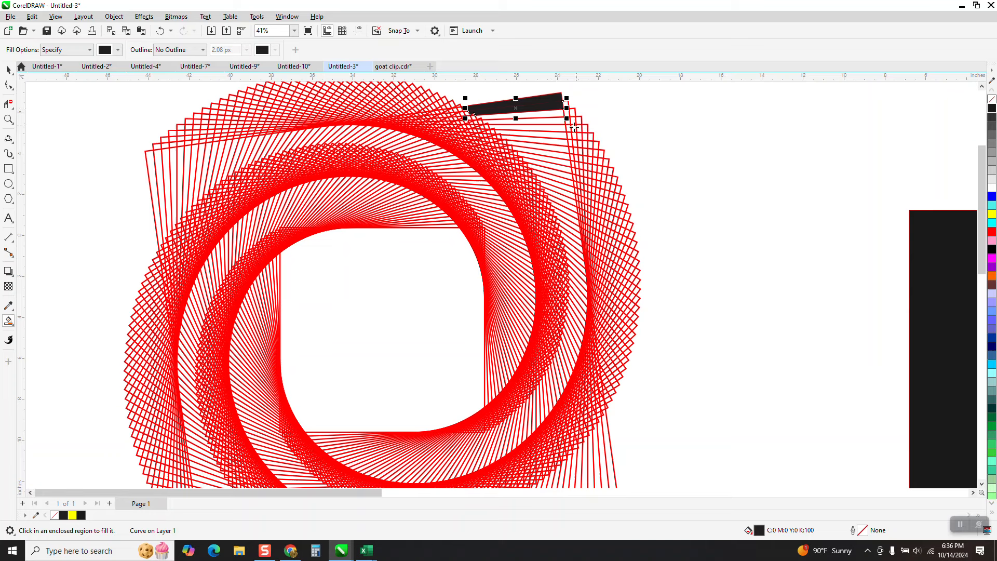
pyautogui.click(560, 116)
pyautogui.click(558, 119)
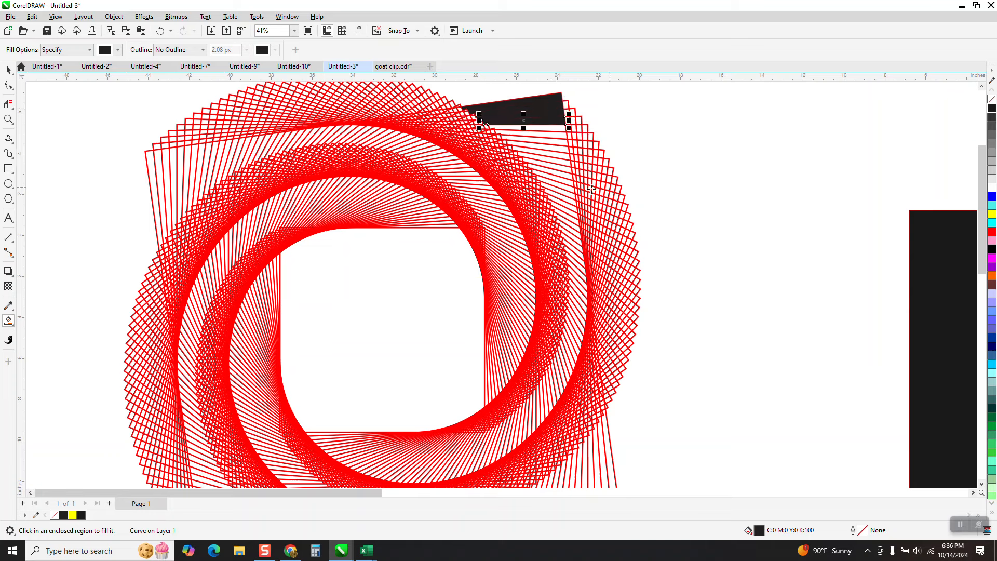
pyautogui.click(13, 123)
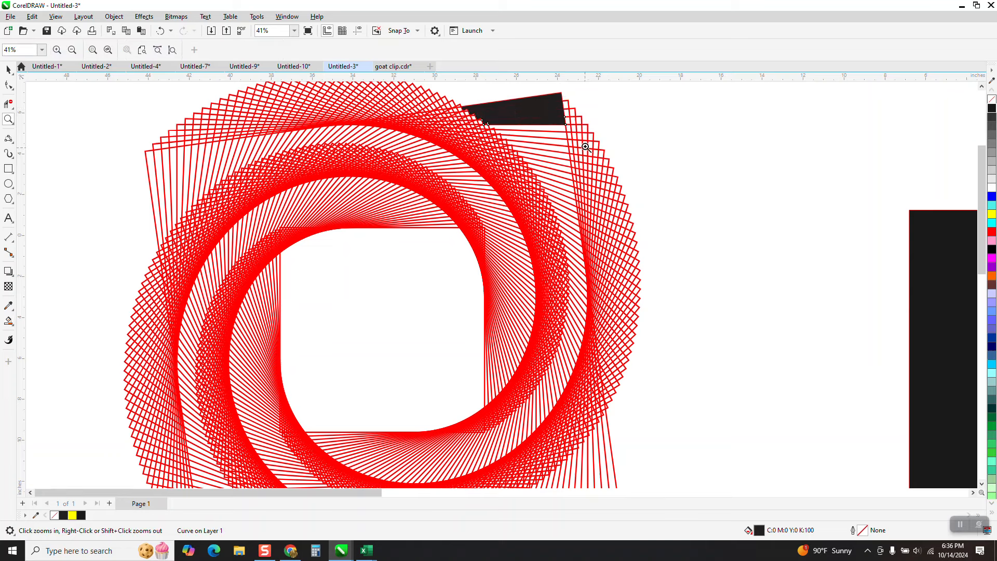
pyautogui.moveTo(552, 88); pyautogui.dragTo(653, 187)
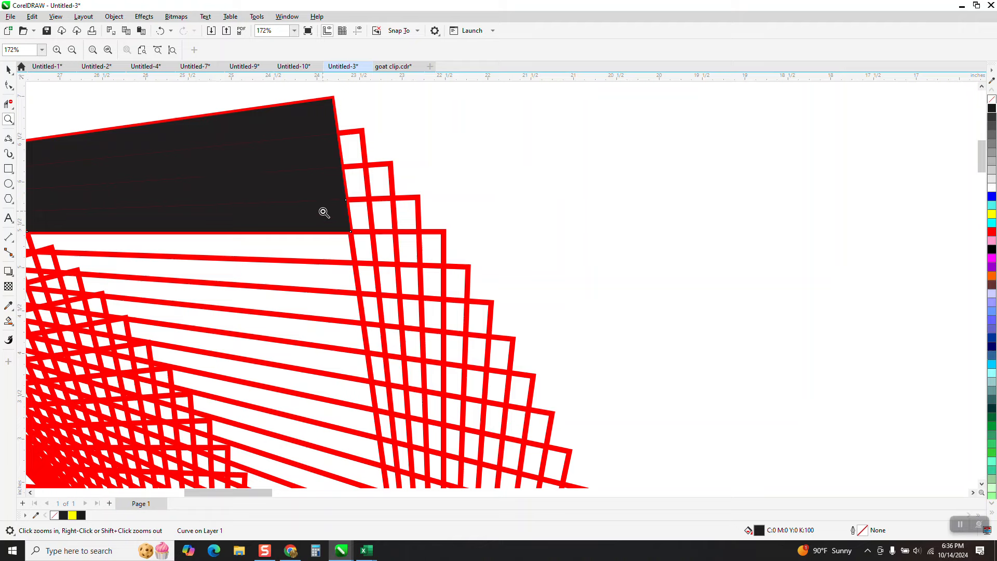
pyautogui.click(8, 321)
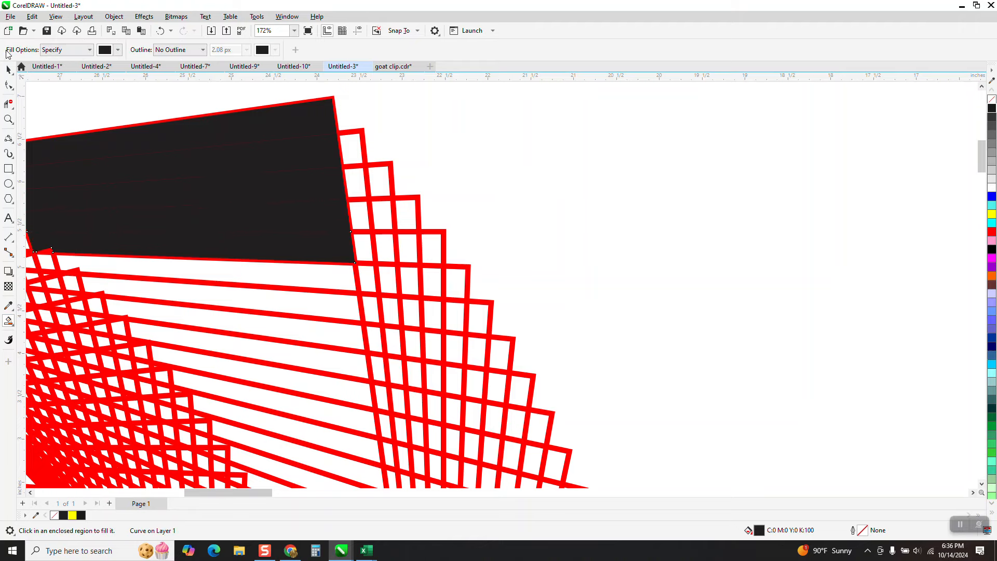
pyautogui.scroll(-3, 446, 159)
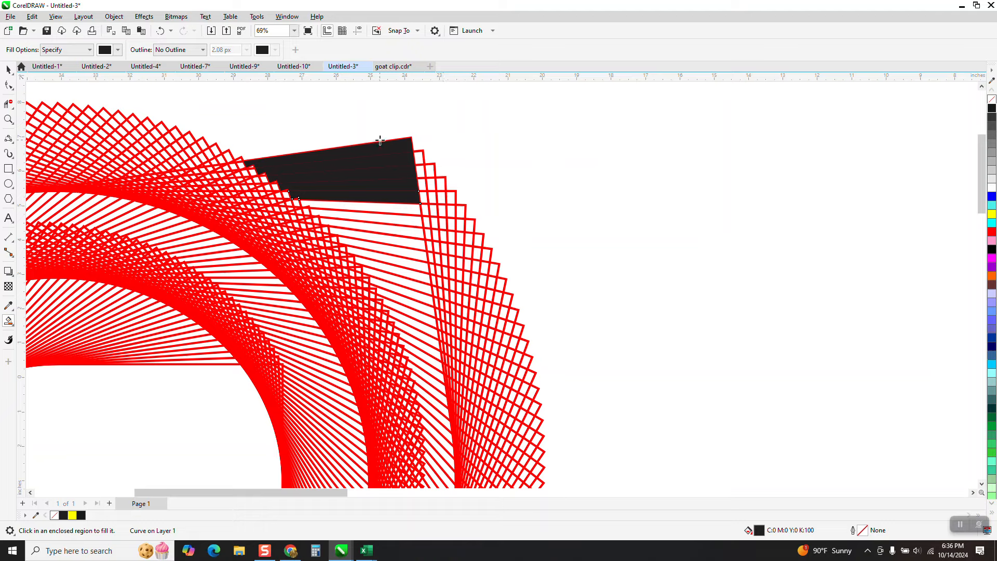
# Step: Delete the black filled bands from the spiral's upper-right outer corner
pyautogui.press('space')
pyautogui.moveTo(467, 115); pyautogui.dragTo(227, 259)
pyautogui.press('Delete')
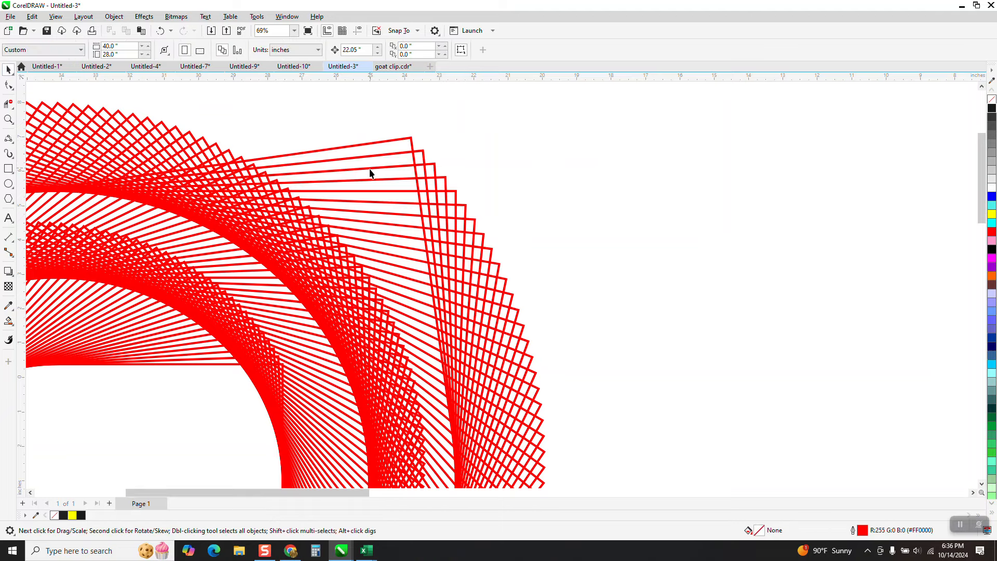
# Step: Apply a black-to-white linear fountain fill diagonally from the spiral group's lower-left to upper-right corner, and move the group farther down and left
pyautogui.scroll(-2, 372, 167)
pyautogui.scroll(-3, 410, 170)
pyautogui.moveTo(245, 122); pyautogui.dragTo(478, 332)
pyautogui.click(114, 16)
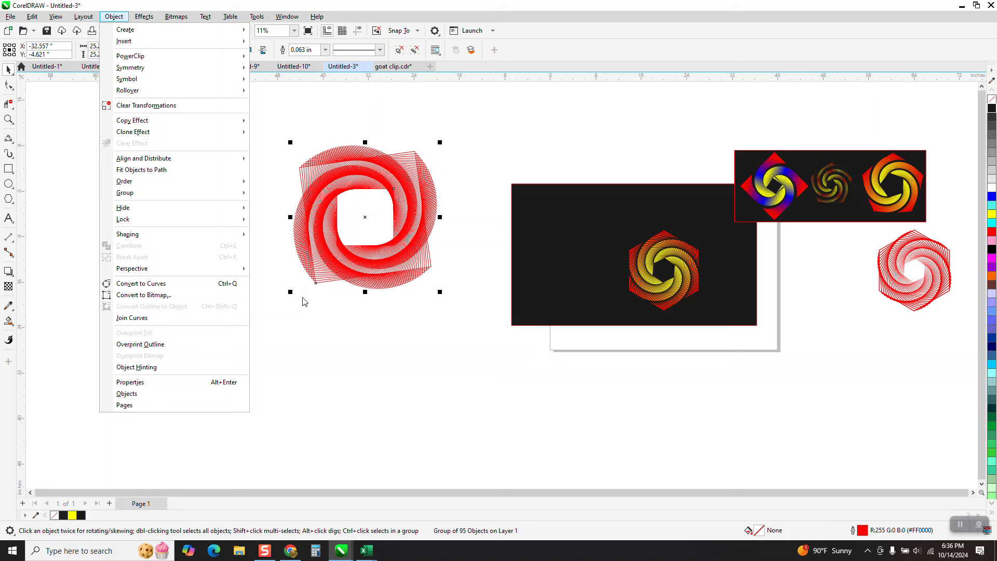
pyautogui.click(10, 75)
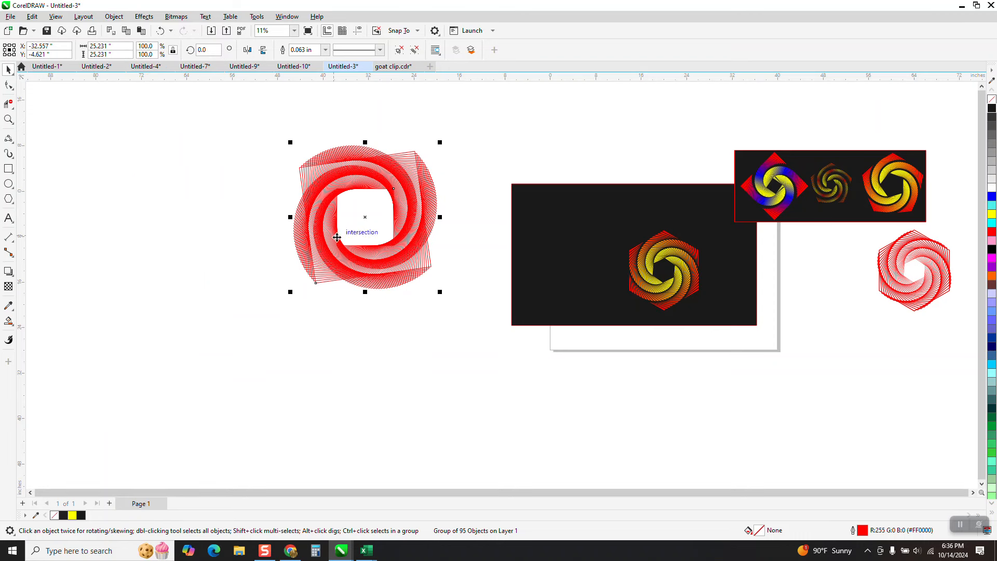
pyautogui.click(9, 321)
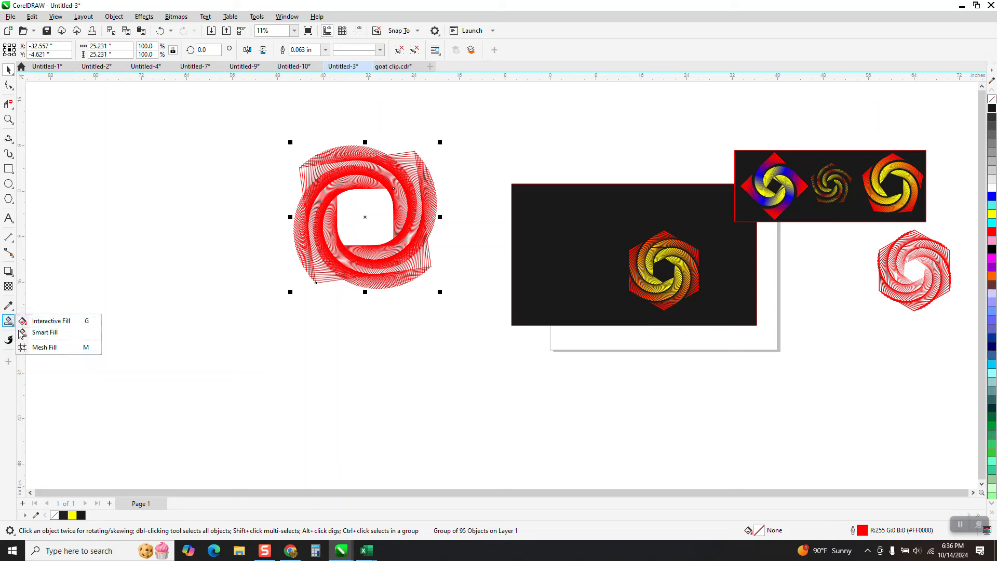
pyautogui.click(45, 320)
pyautogui.moveTo(315, 270); pyautogui.dragTo(435, 155)
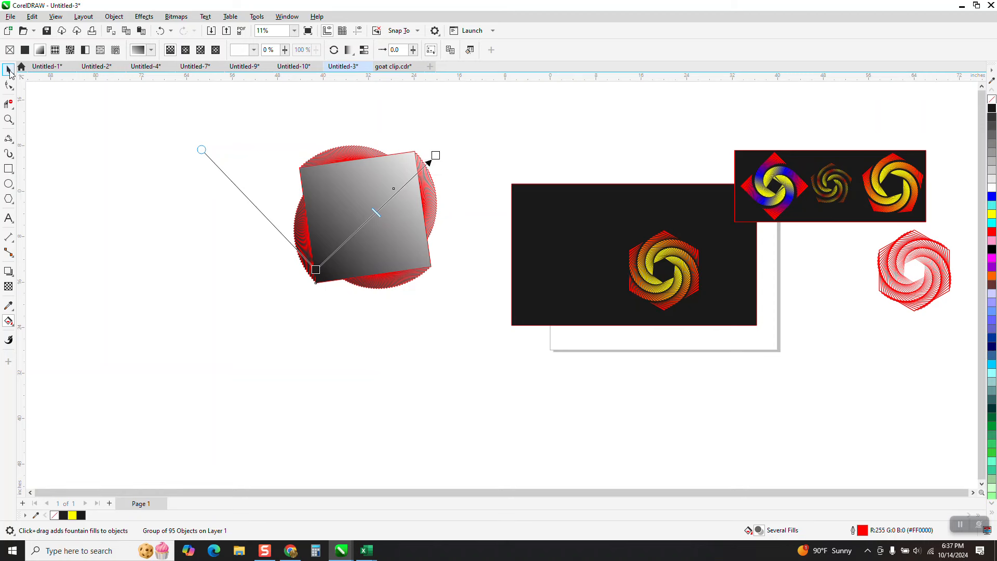
pyautogui.click(9, 69)
pyautogui.moveTo(384, 230); pyautogui.dragTo(331, 333)
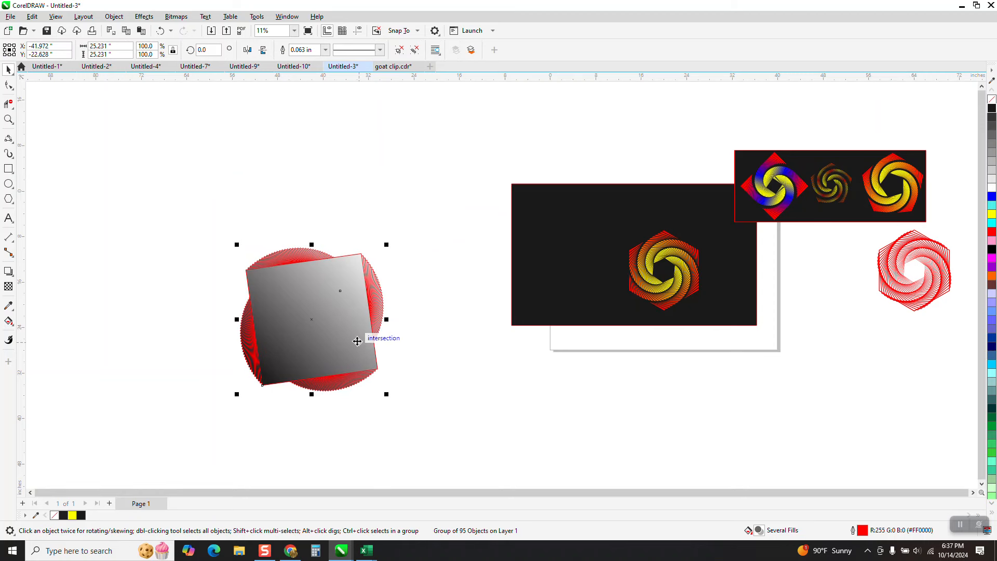